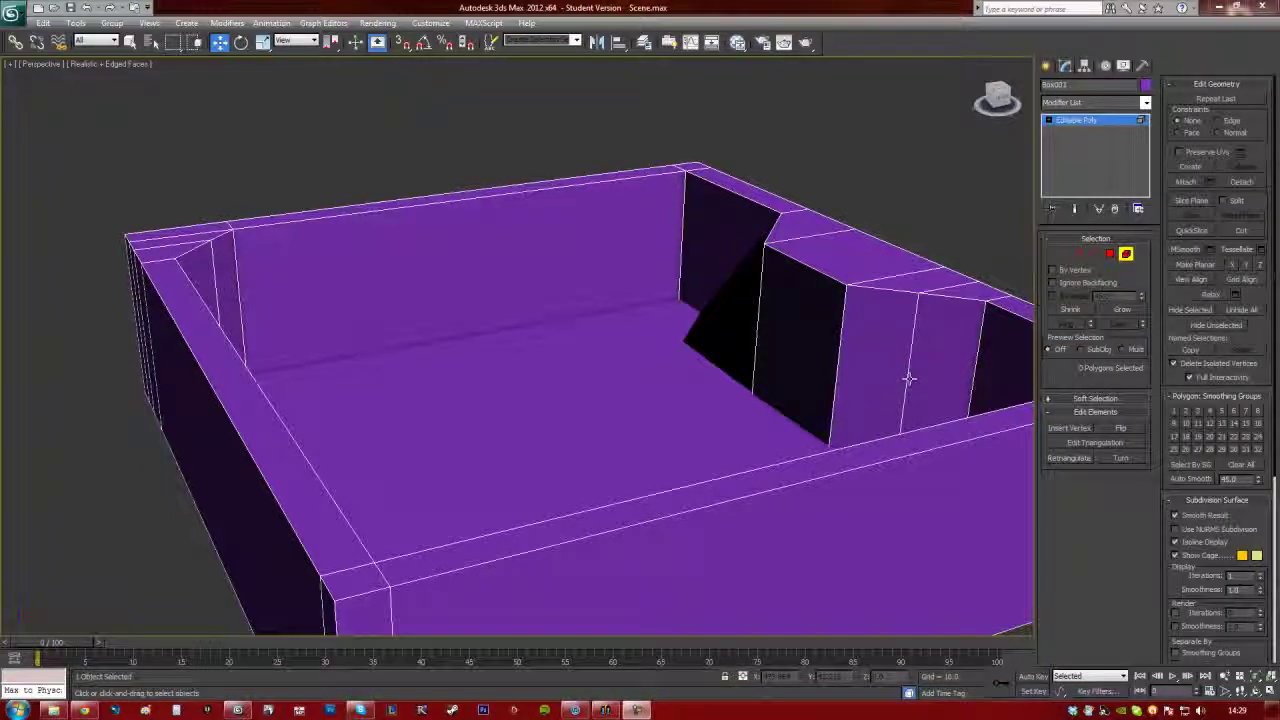
# - Inset the front polygon of the protruding wall section to outline a doorway
pyautogui.moveTo(799, 369)
pyautogui.keyDown('alt'); pyautogui.mouseDown(button='middle')
pyautogui.moveTo(815, 400)
pyautogui.moveTo(783, 449)
pyautogui.moveTo(801, 384)
pyautogui.mouseUp(button='middle'); pyautogui.keyUp('alt')
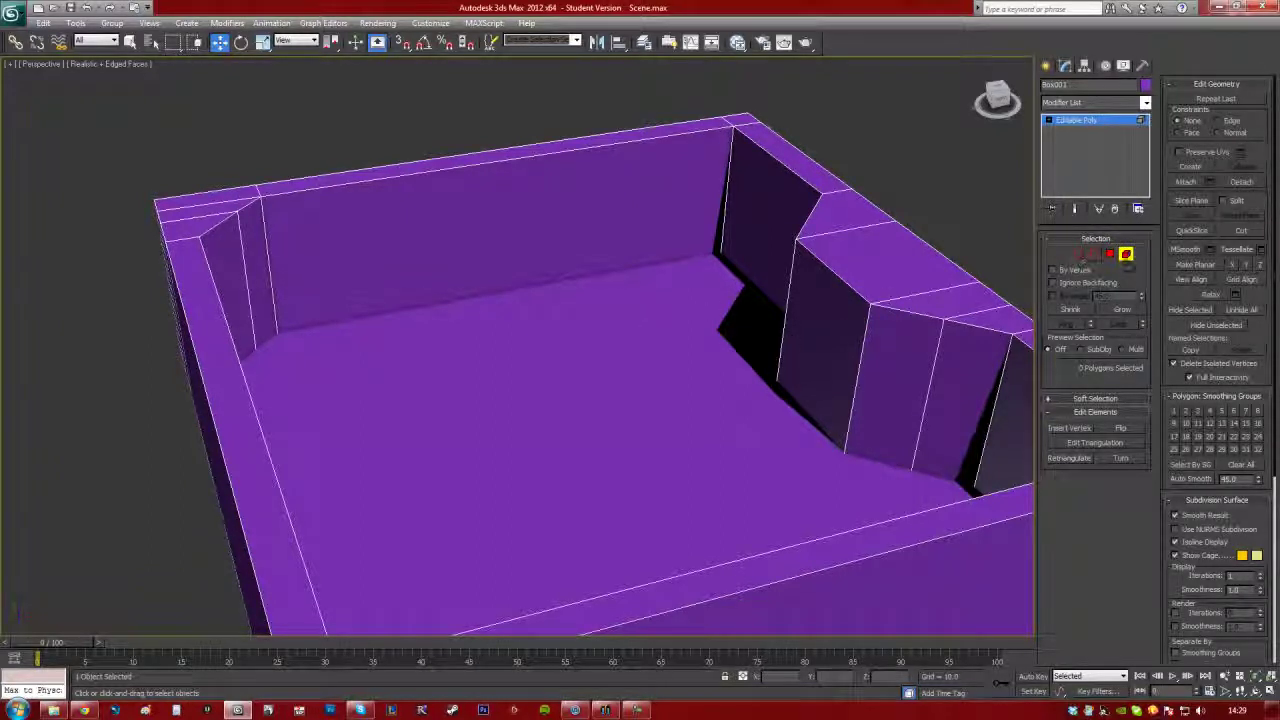
pyautogui.click(1127, 256)
pyautogui.moveTo(823, 337); pyautogui.dragTo(785, 321, button='middle')
pyautogui.keyDown('alt'); pyautogui.moveTo(660, 340); pyautogui.dragTo(788, 336, button='middle'); pyautogui.keyUp('alt')
pyautogui.keyDown('alt'); pyautogui.moveTo(550, 350); pyautogui.dragTo(576, 284, button='middle'); pyautogui.keyUp('alt')
pyautogui.press('4')
pyautogui.click(592, 325)
pyautogui.moveTo(600, 326); pyautogui.dragTo(580, 360, button='middle')
pyautogui.scroll(4, 640, 365)
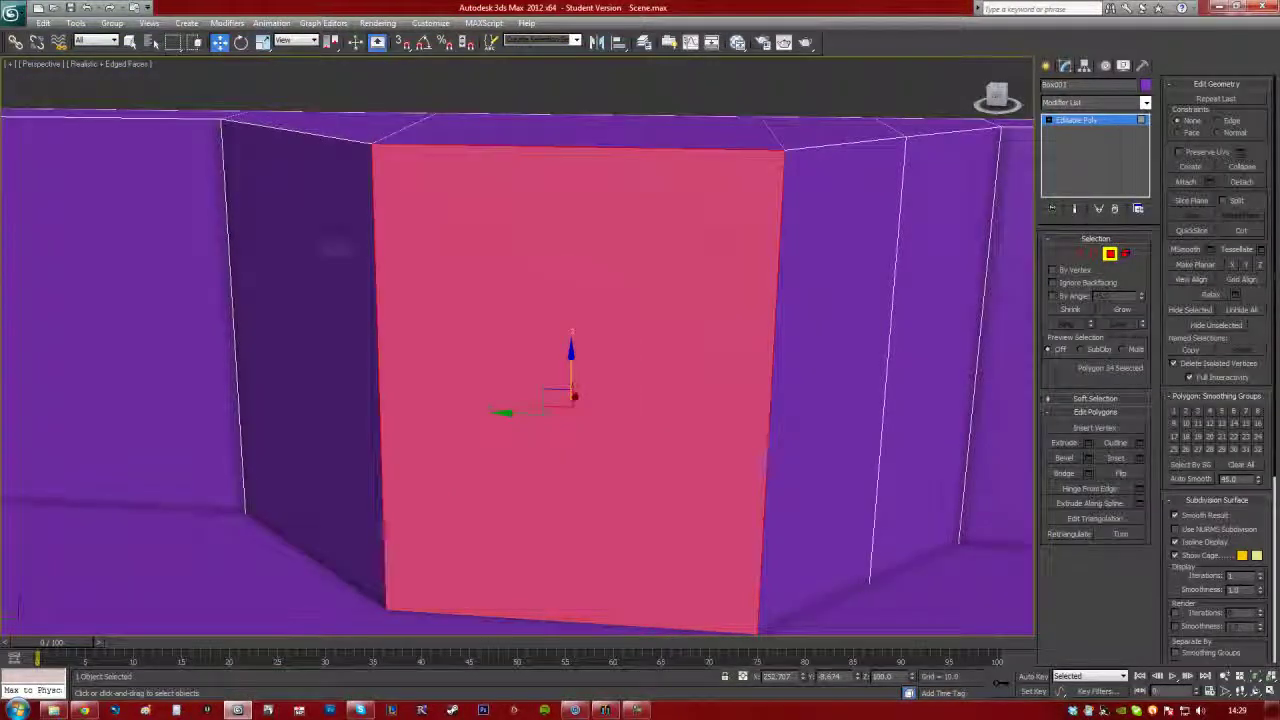
pyautogui.moveTo(361, 297); pyautogui.dragTo(368, 286, button='middle')
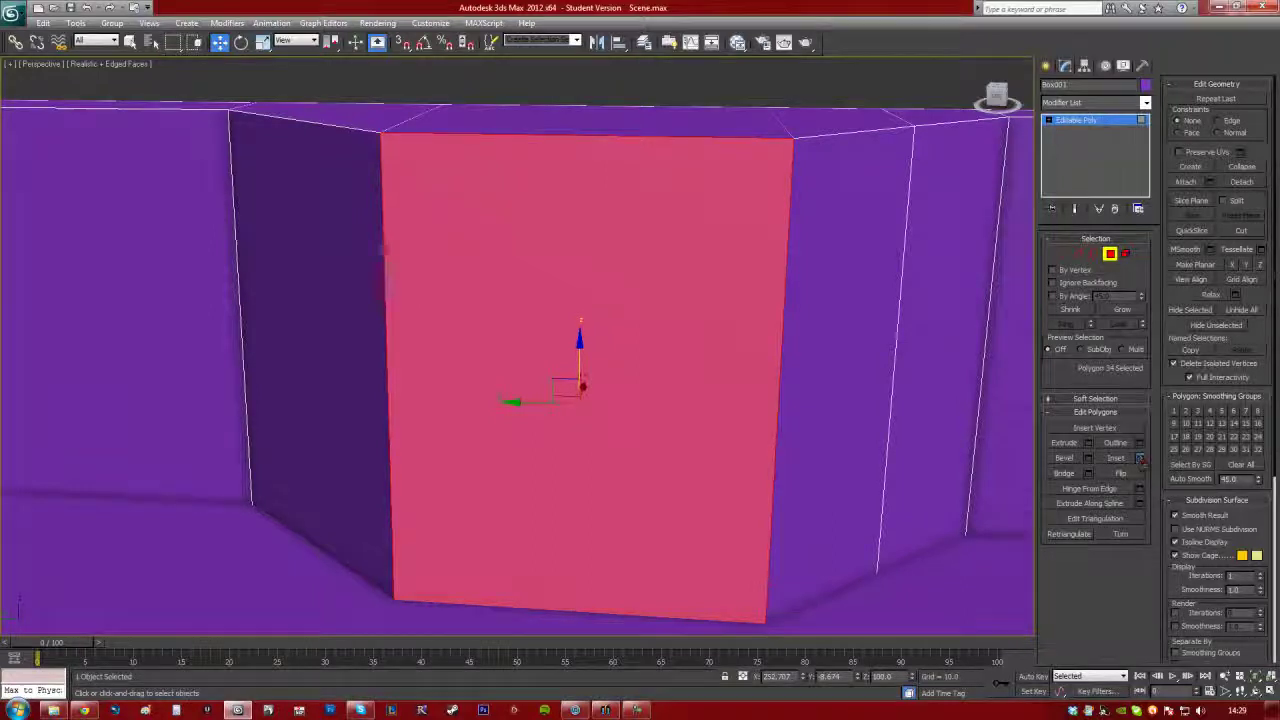
pyautogui.click(1139, 458)
pyautogui.moveTo(524, 372); pyautogui.dragTo(650, 402)
pyautogui.click(524, 391)
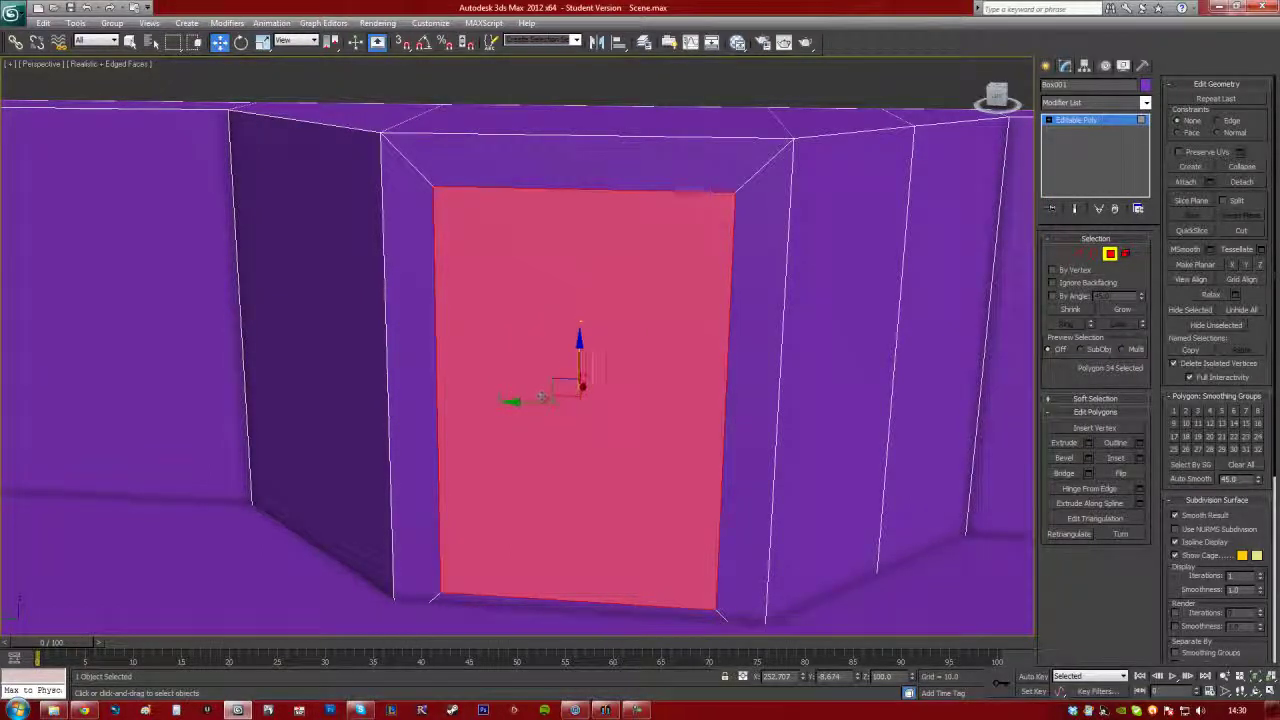
# - Scale the inset polygon narrower horizontally and lower it by about 6 units to meet the floor
pyautogui.press('r')
pyautogui.moveTo(651, 407); pyautogui.dragTo(643, 403)
pyautogui.press('w')
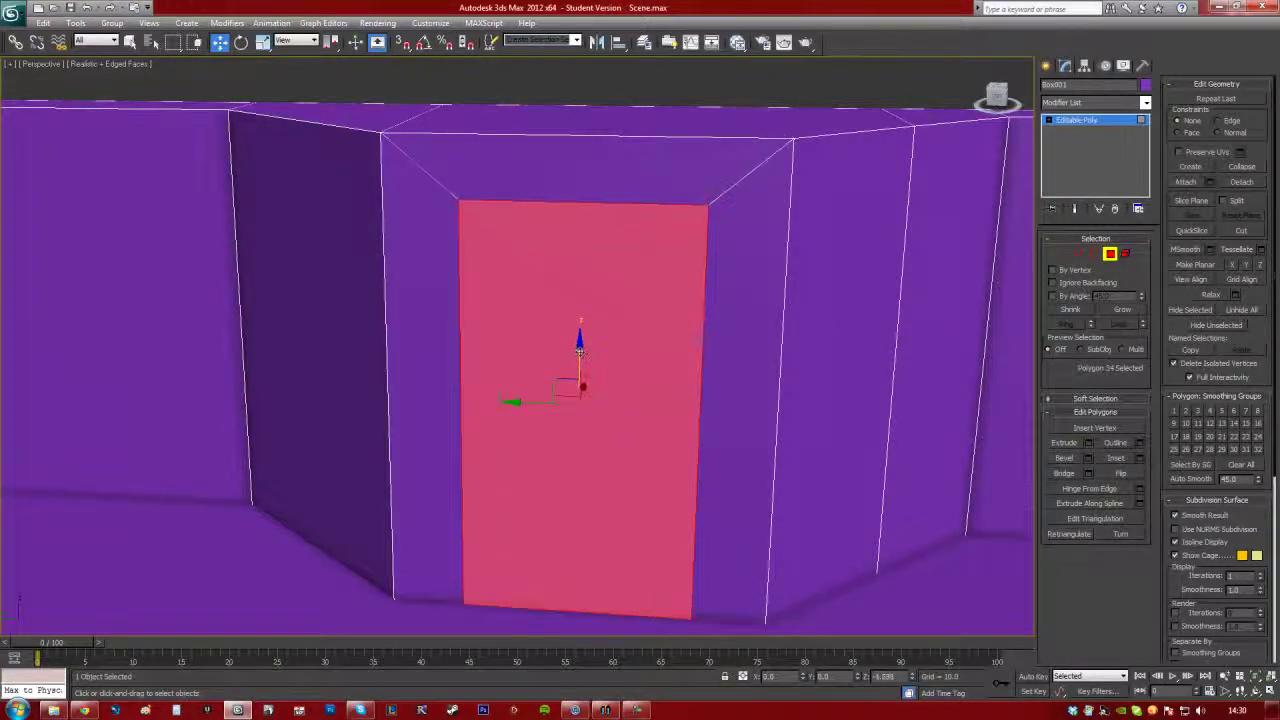
pyautogui.moveTo(599, 405); pyautogui.dragTo(583, 359, button='middle')
pyautogui.click(720, 416)
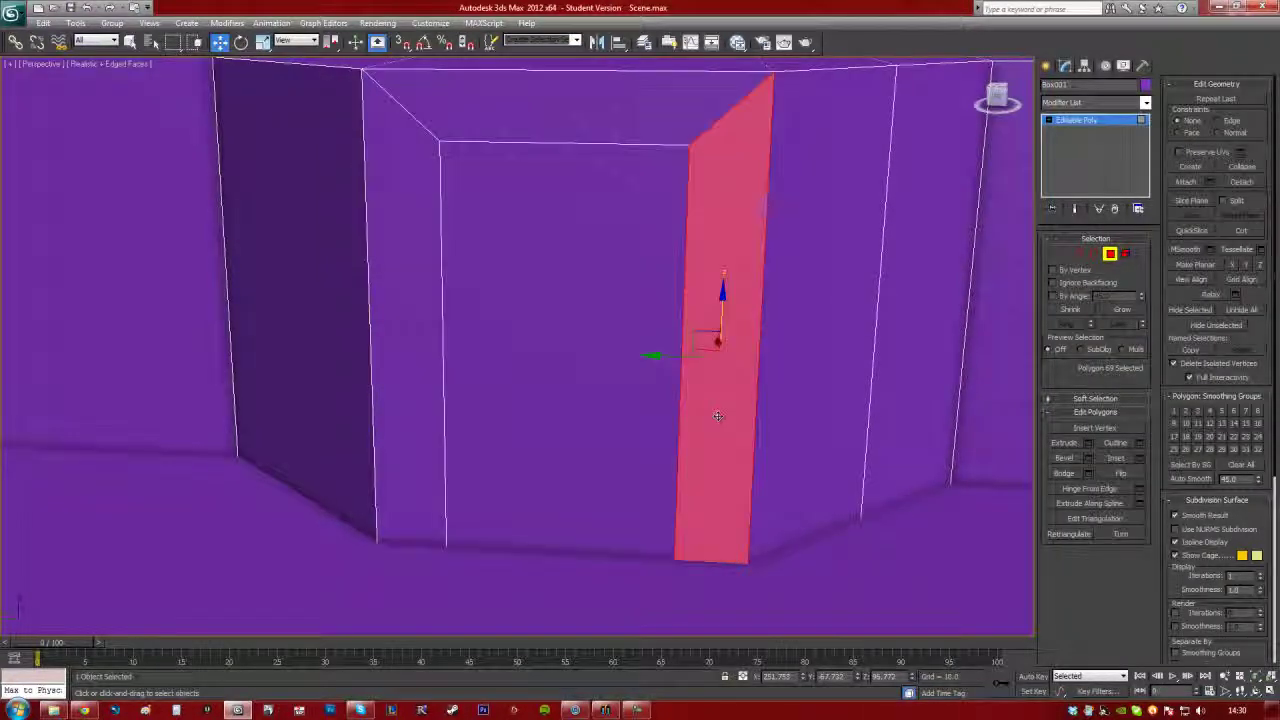
pyautogui.scroll(-5, 716, 417)
pyautogui.moveTo(715, 417)
pyautogui.keyDown('alt'); pyautogui.mouseDown(button='middle')
pyautogui.moveTo(684, 426)
pyautogui.moveTo(700, 430)
pyautogui.mouseUp(button='middle'); pyautogui.keyUp('alt')
pyautogui.scroll(4, 620, 330)
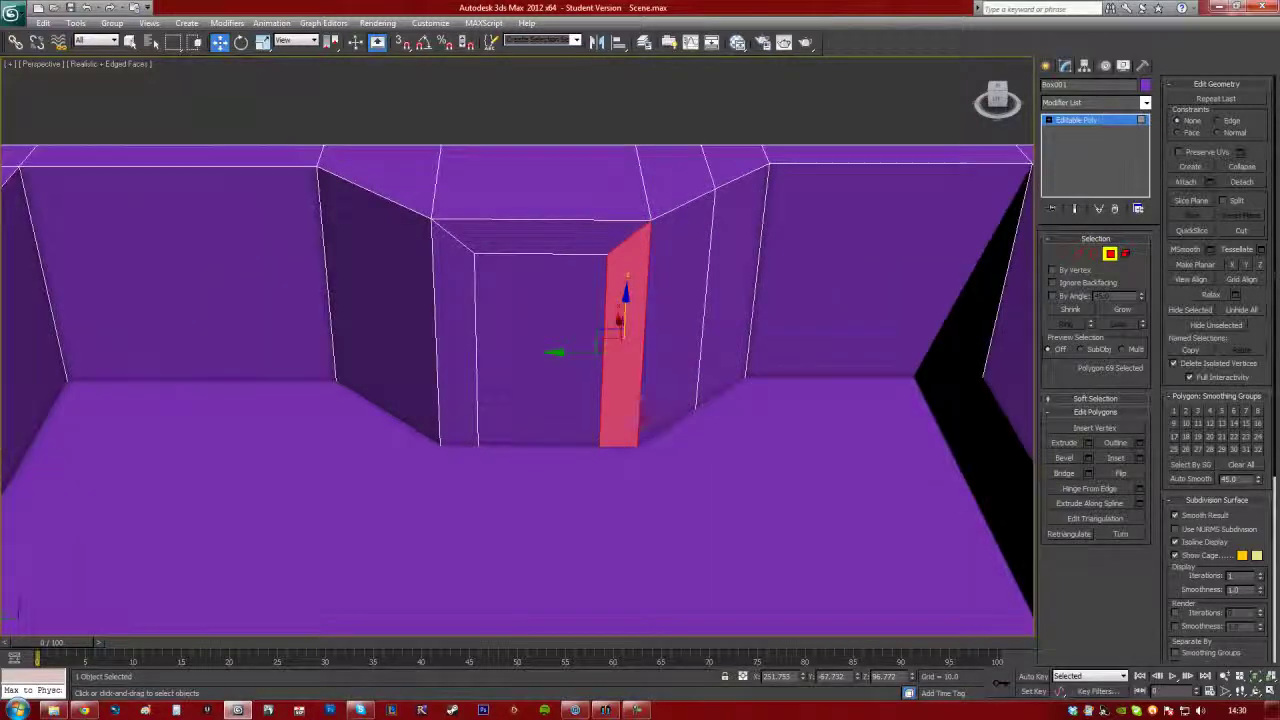
# - Inset the doorway polygon again by about 3.46 to form a thin door frame
pyautogui.click(537, 366)
pyautogui.scroll(4, 538, 372)
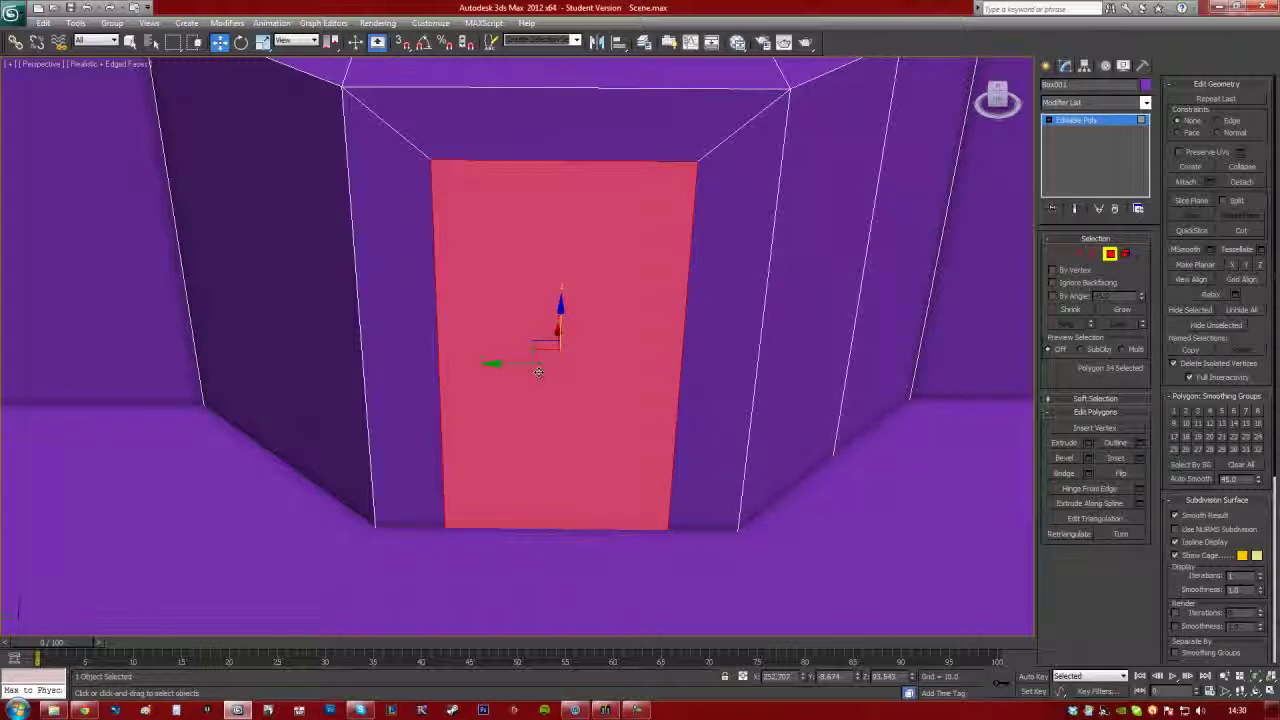
pyautogui.moveTo(471, 293); pyautogui.dragTo(500, 302, button='middle')
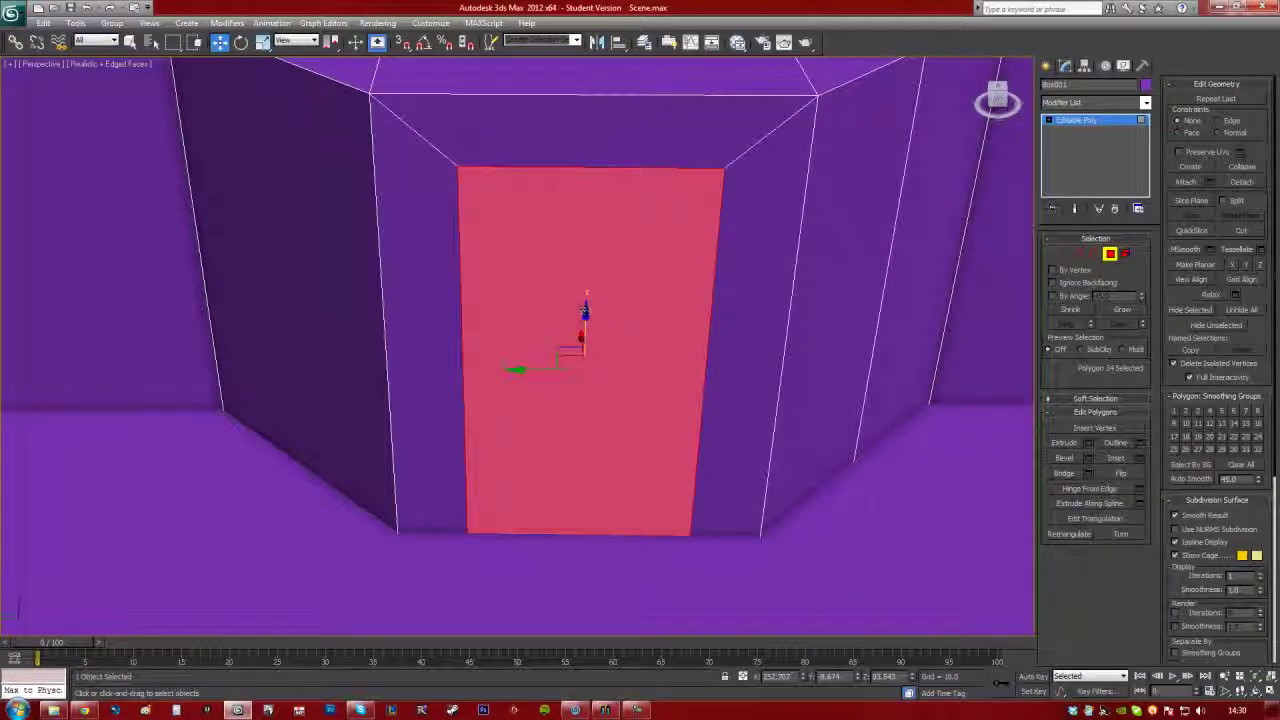
pyautogui.click(1140, 458)
pyautogui.moveTo(531, 373); pyautogui.dragTo(437, 378)
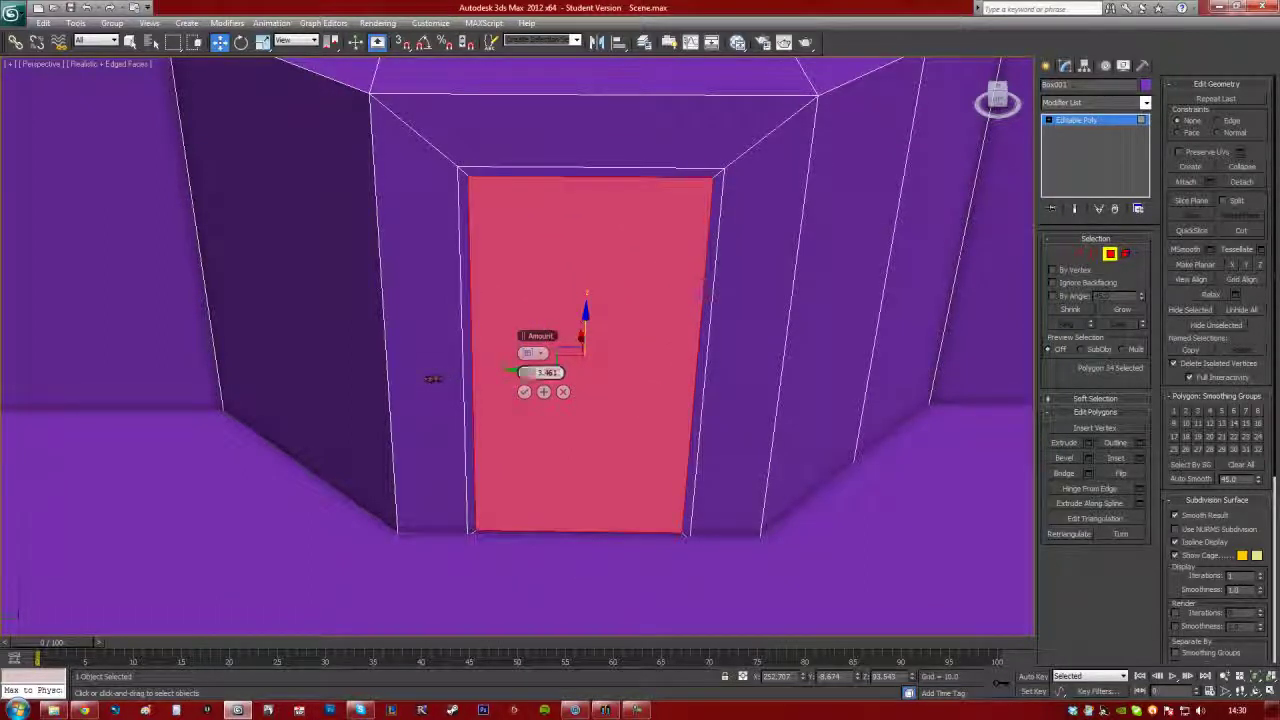
pyautogui.click(522, 391)
# - Lower the inner doorway polygon to the floor and delete it to open the doorway
pyautogui.keyDown('alt'); pyautogui.moveTo(522, 391); pyautogui.dragTo(600, 350, button='middle'); pyautogui.keyUp('alt')
pyautogui.moveTo(615, 360); pyautogui.dragTo(617, 361)
pyautogui.keyDown('alt'); pyautogui.moveTo(617, 361); pyautogui.dragTo(586, 303, button='middle'); pyautogui.keyUp('alt')
pyautogui.moveTo(589, 301); pyautogui.dragTo(589, 309)
pyautogui.moveTo(589, 309)
pyautogui.keyDown('alt'); pyautogui.mouseDown(button='middle')
pyautogui.moveTo(709, 329)
pyautogui.moveTo(592, 303)
pyautogui.mouseUp(button='middle'); pyautogui.keyUp('alt')
pyautogui.press('Delete')
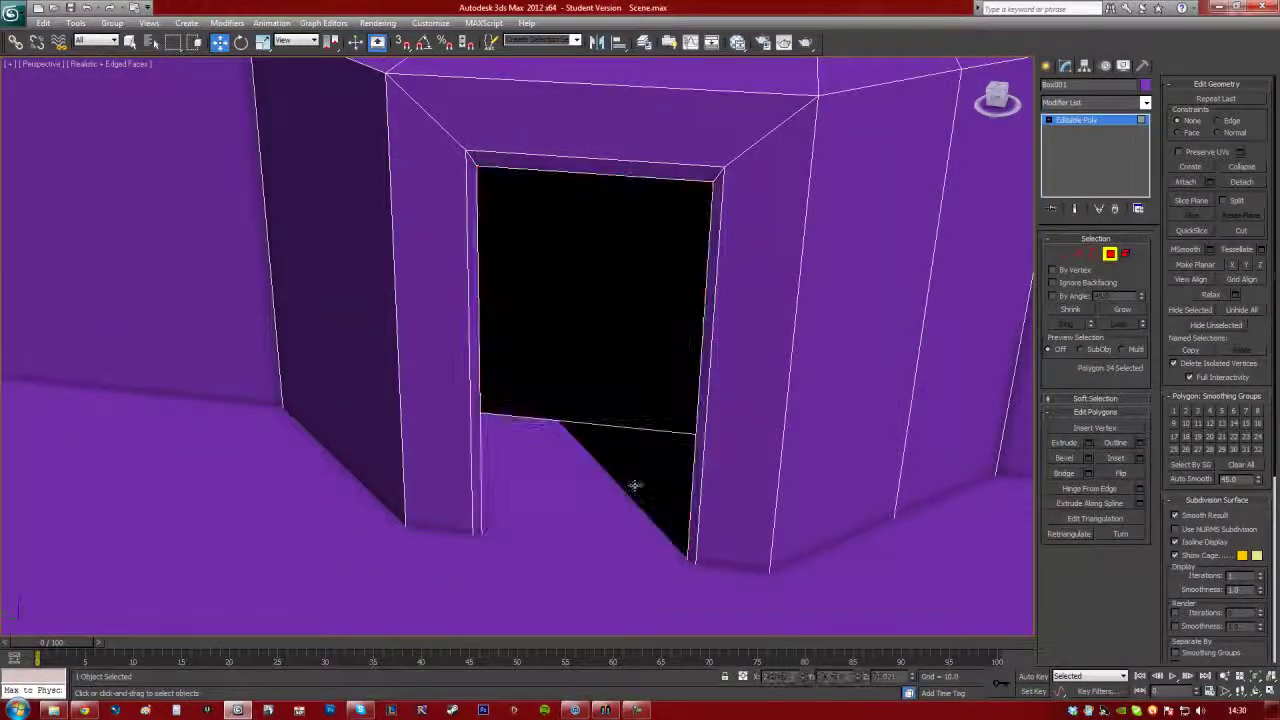
# - Delete the outer wall polygon behind the doorway and return to selecting the whole room object
pyautogui.keyDown('alt'); pyautogui.moveTo(622, 431); pyautogui.dragTo(537, 371, button='middle'); pyautogui.keyUp('alt')
pyautogui.click(539, 372)
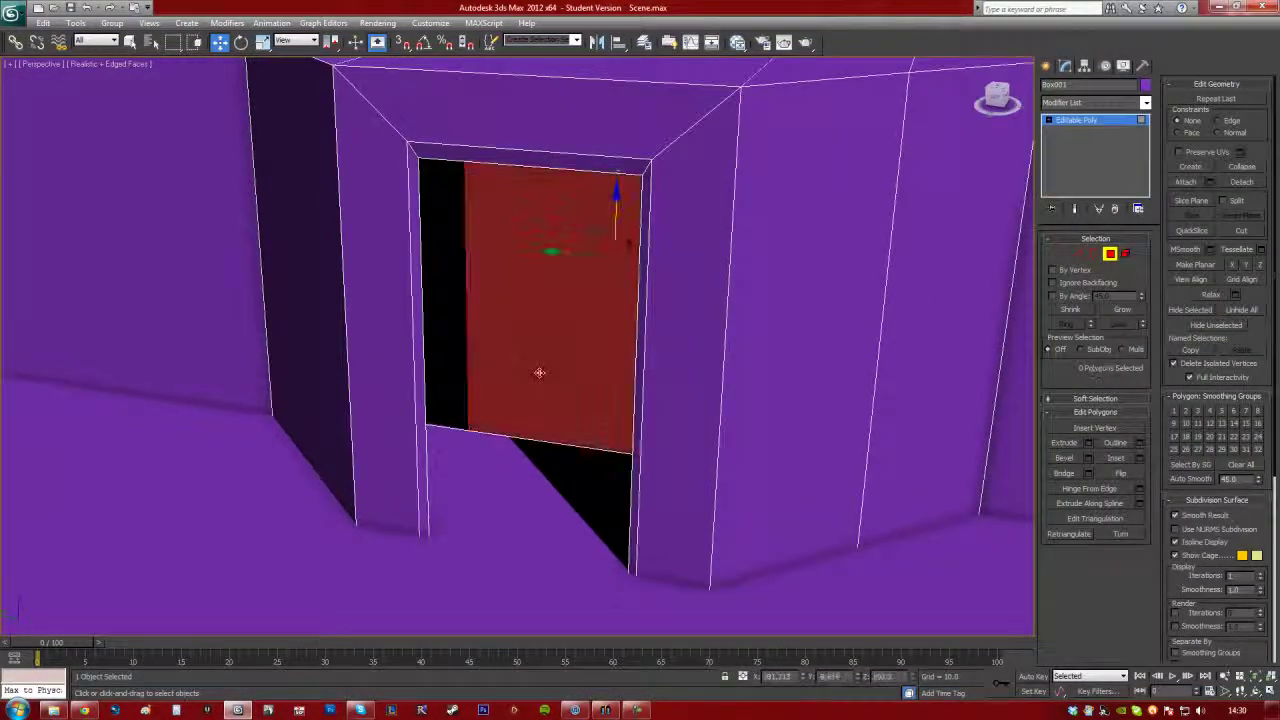
pyautogui.press('Delete')
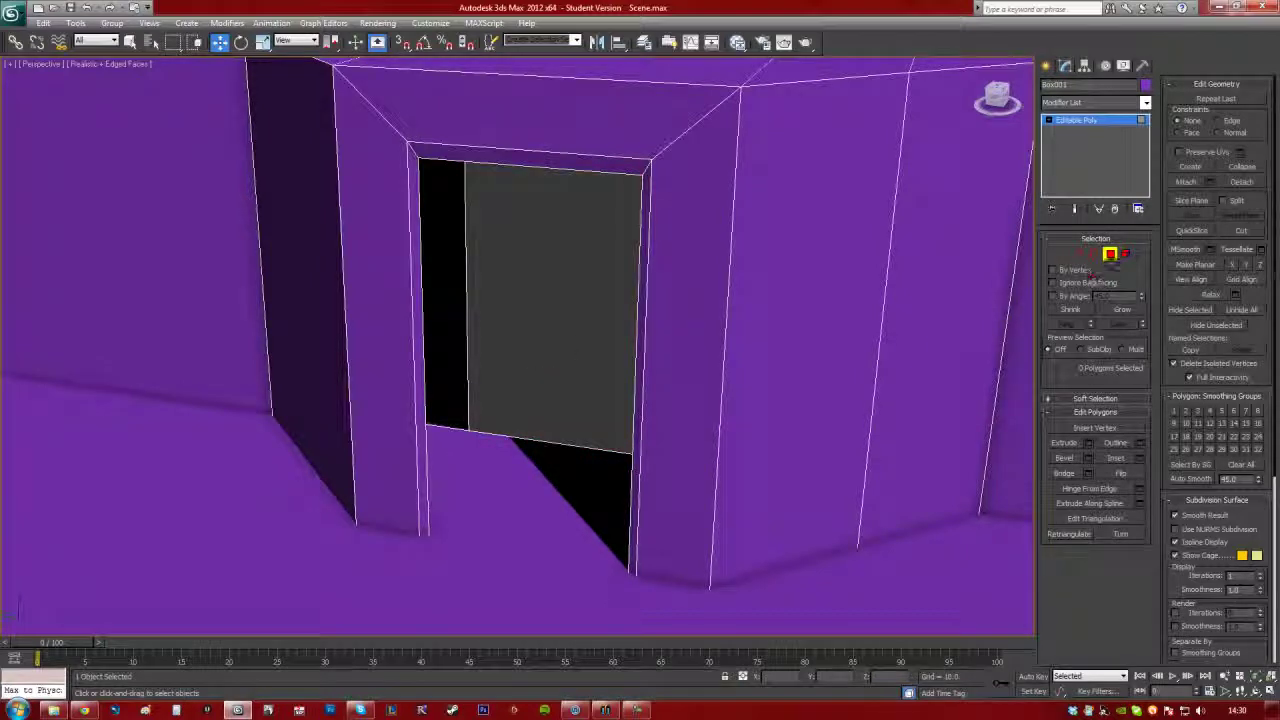
pyautogui.keyDown('alt'); pyautogui.moveTo(560, 340); pyautogui.dragTo(470, 345, button='middle'); pyautogui.keyUp('alt')
pyautogui.click(580, 318)
pyautogui.click(972, 237)
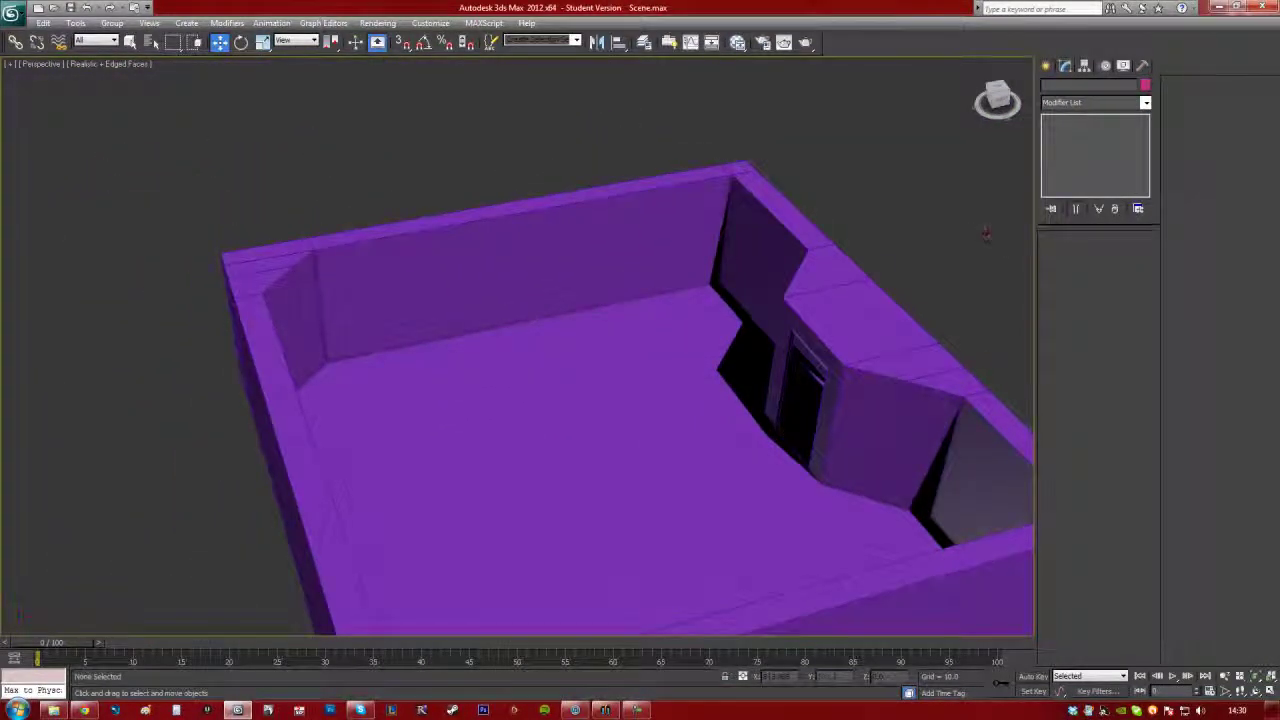
pyautogui.click(666, 249)
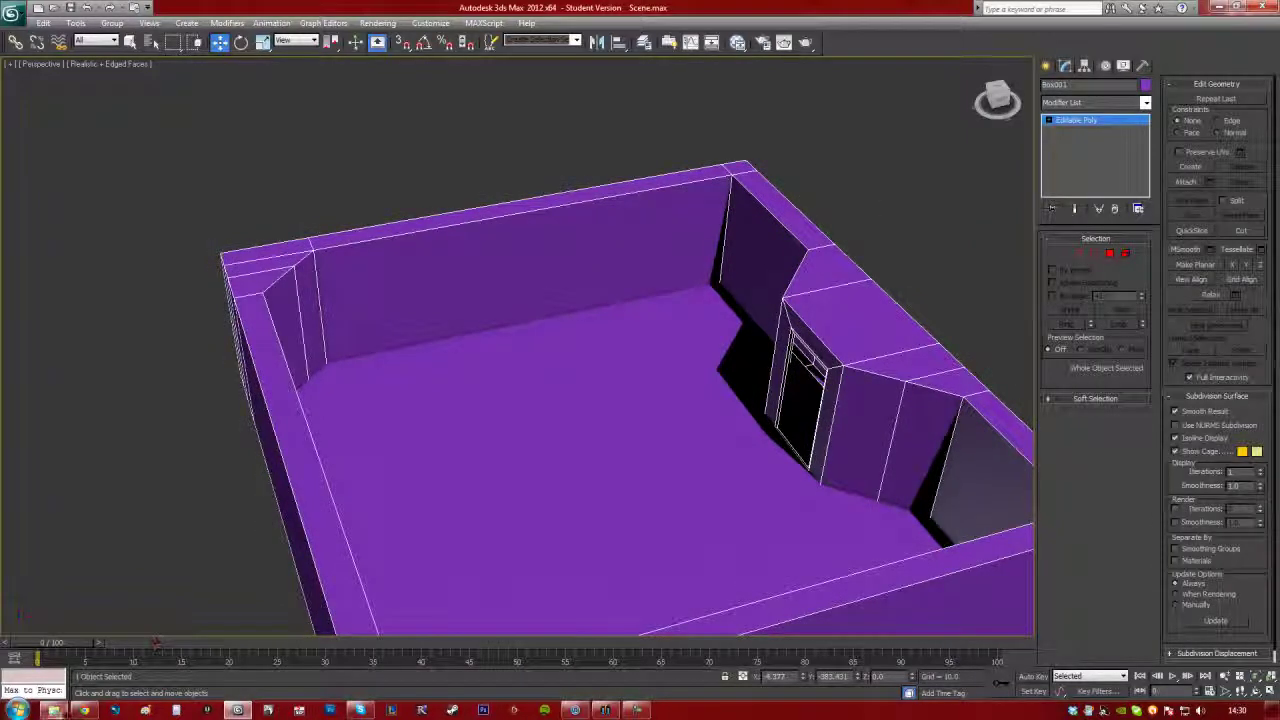
# - Open floor.jpg from the desktop folder The Office, examine the windows and columns full-size, and return to the 3ds Max scene
pyautogui.click(18, 710)
pyautogui.click(53, 710)
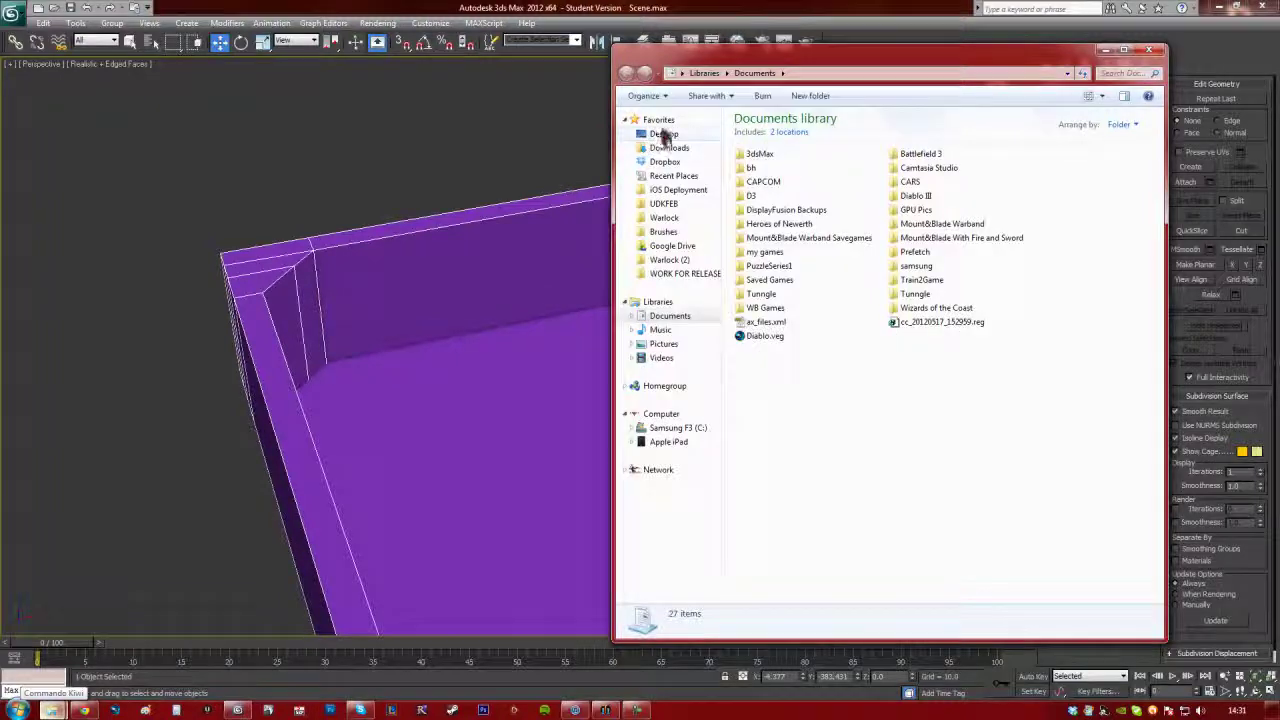
pyautogui.click(660, 122)
pyautogui.click(664, 134)
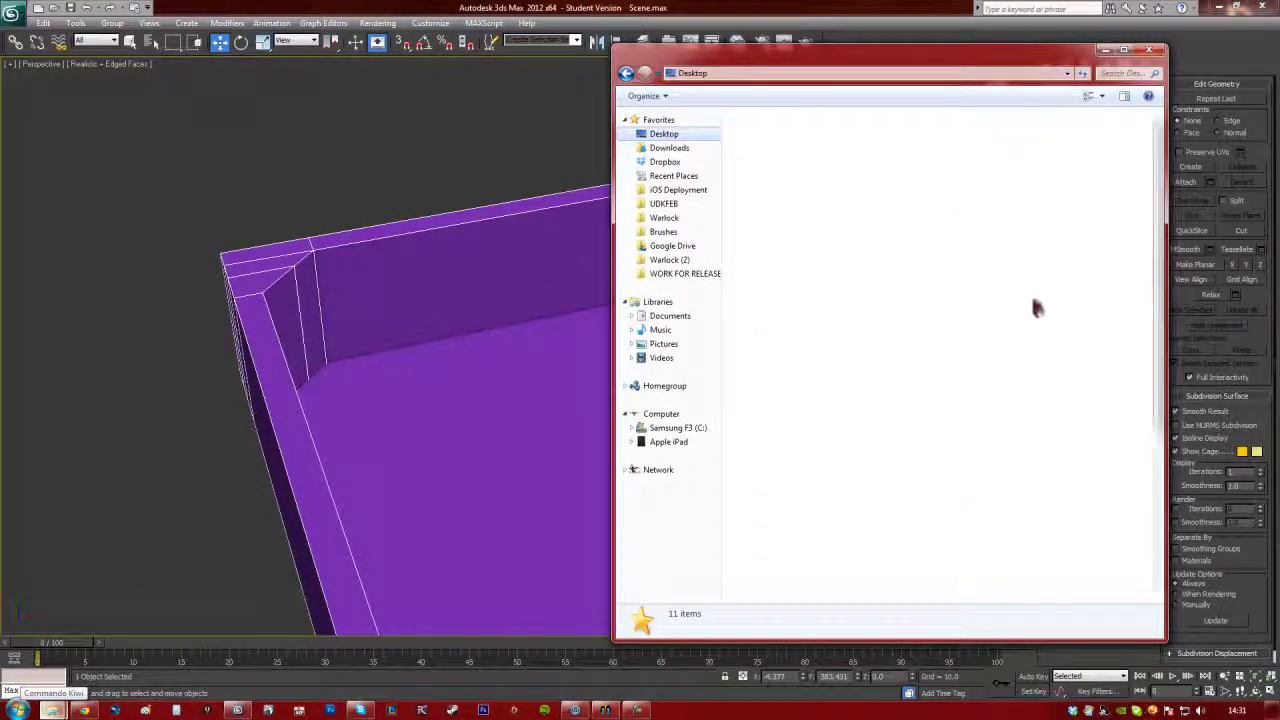
pyautogui.doubleClick(786, 497)
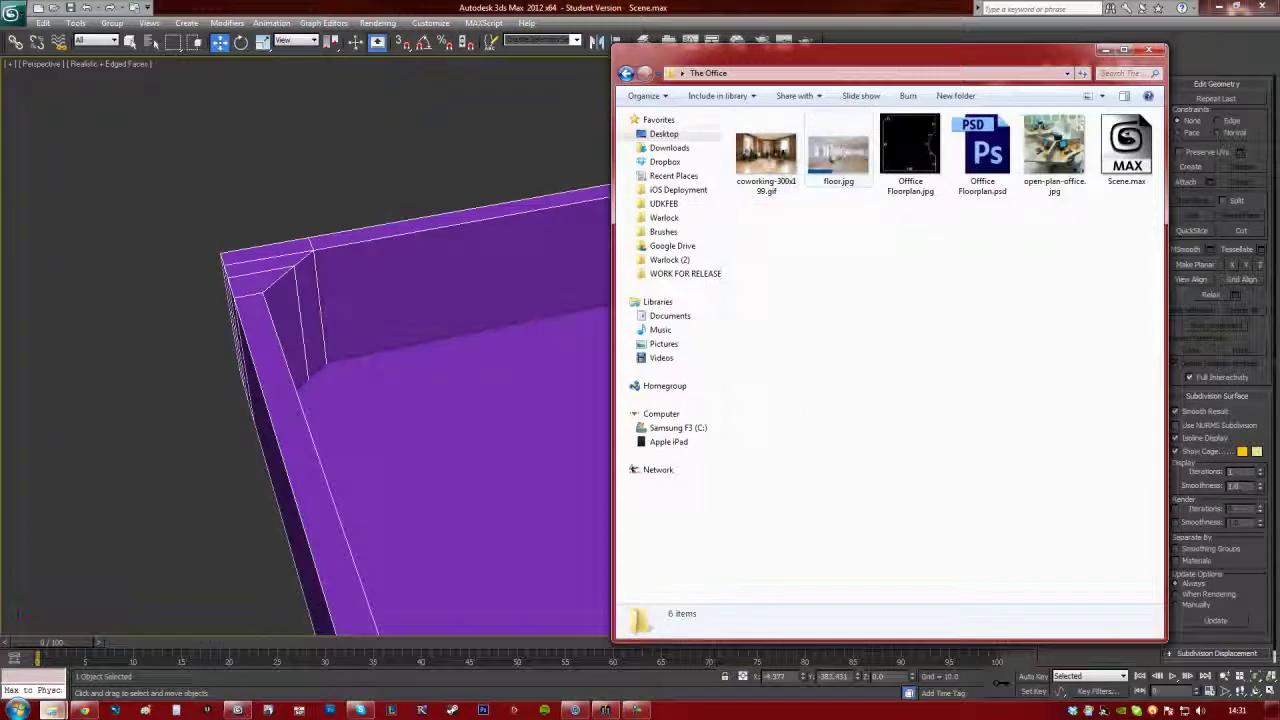
pyautogui.doubleClick(826, 155)
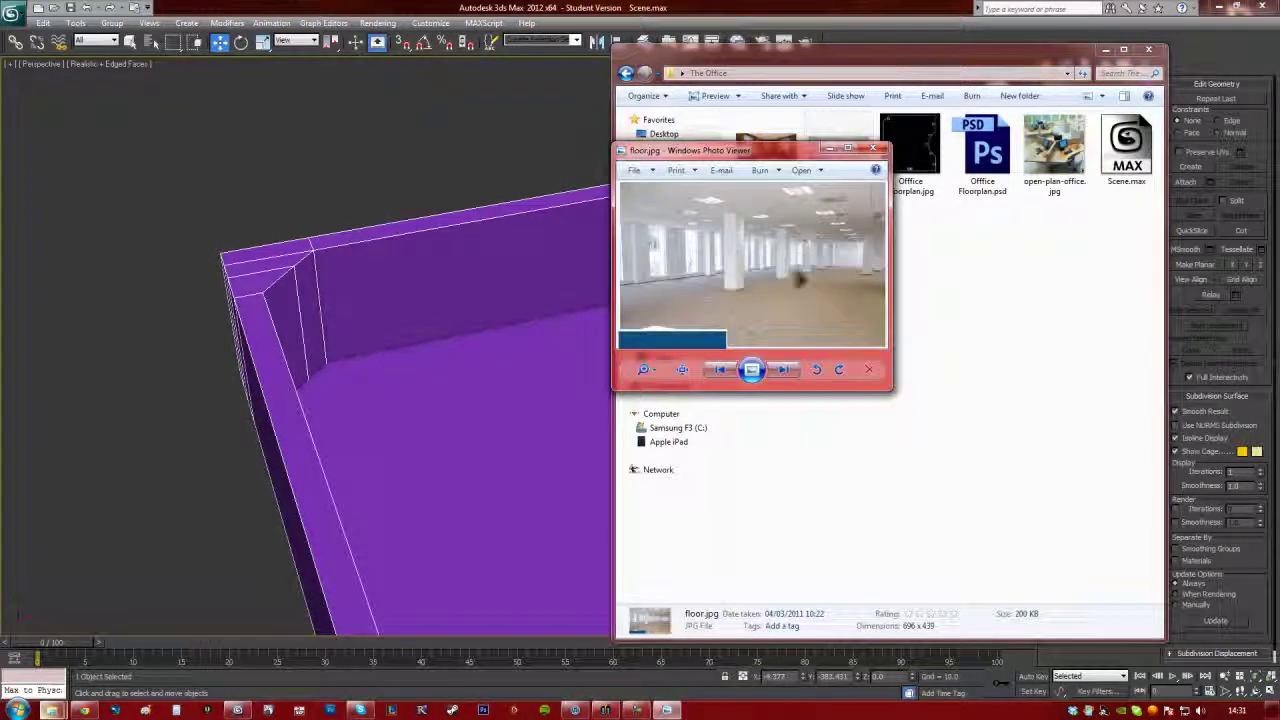
pyautogui.click(847, 155)
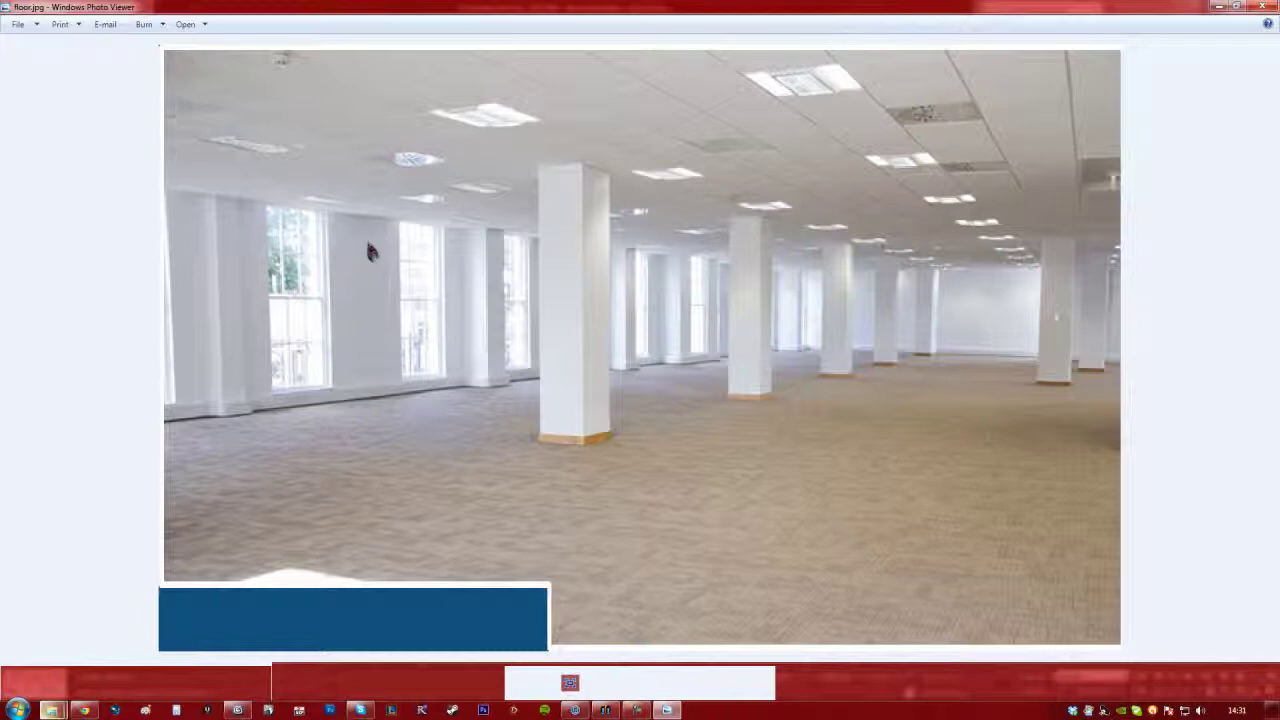
pyautogui.click(1216, 8)
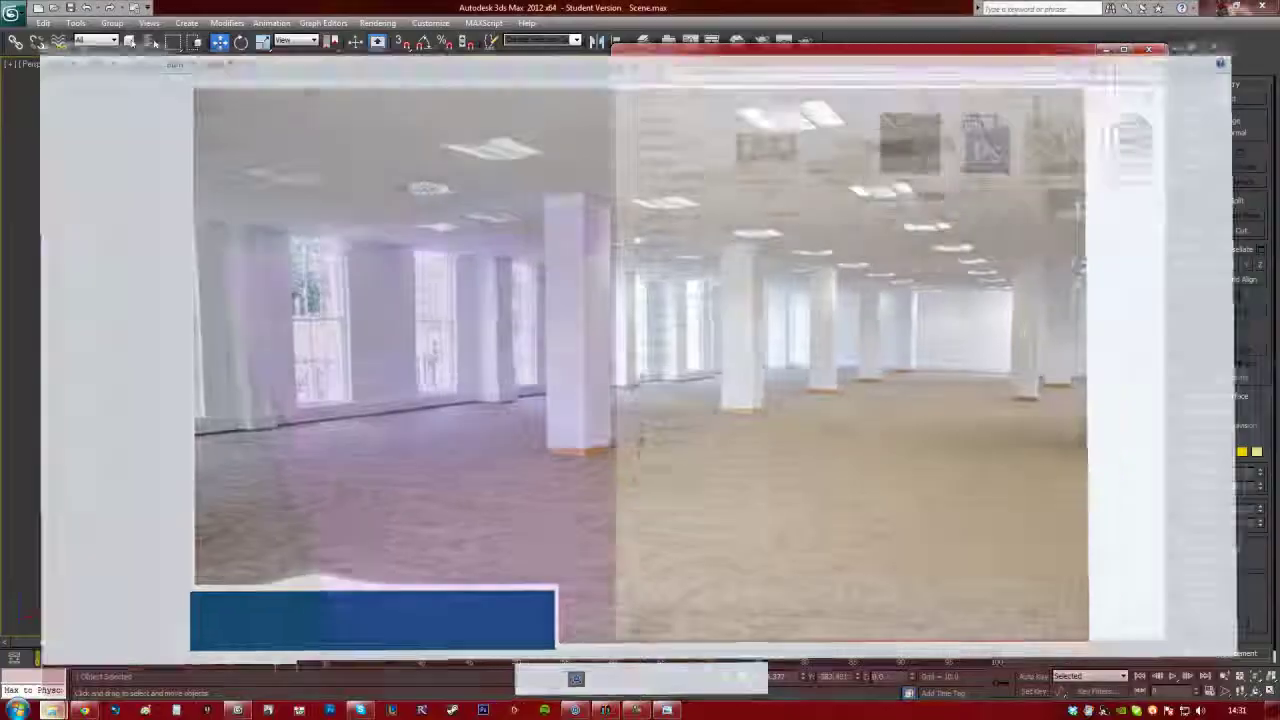
pyautogui.click(1102, 49)
# - Switch the room to polygon editing and display the Graphite Modeling Tools
pyautogui.keyDown('alt'); pyautogui.moveTo(840, 240); pyautogui.dragTo(751, 323, button='middle'); pyautogui.keyUp('alt')
pyautogui.press('4')
pyautogui.click(507, 462)
pyautogui.keyDown('alt'); pyautogui.moveTo(507, 462); pyautogui.dragTo(473, 449, button='middle'); pyautogui.keyUp('alt')
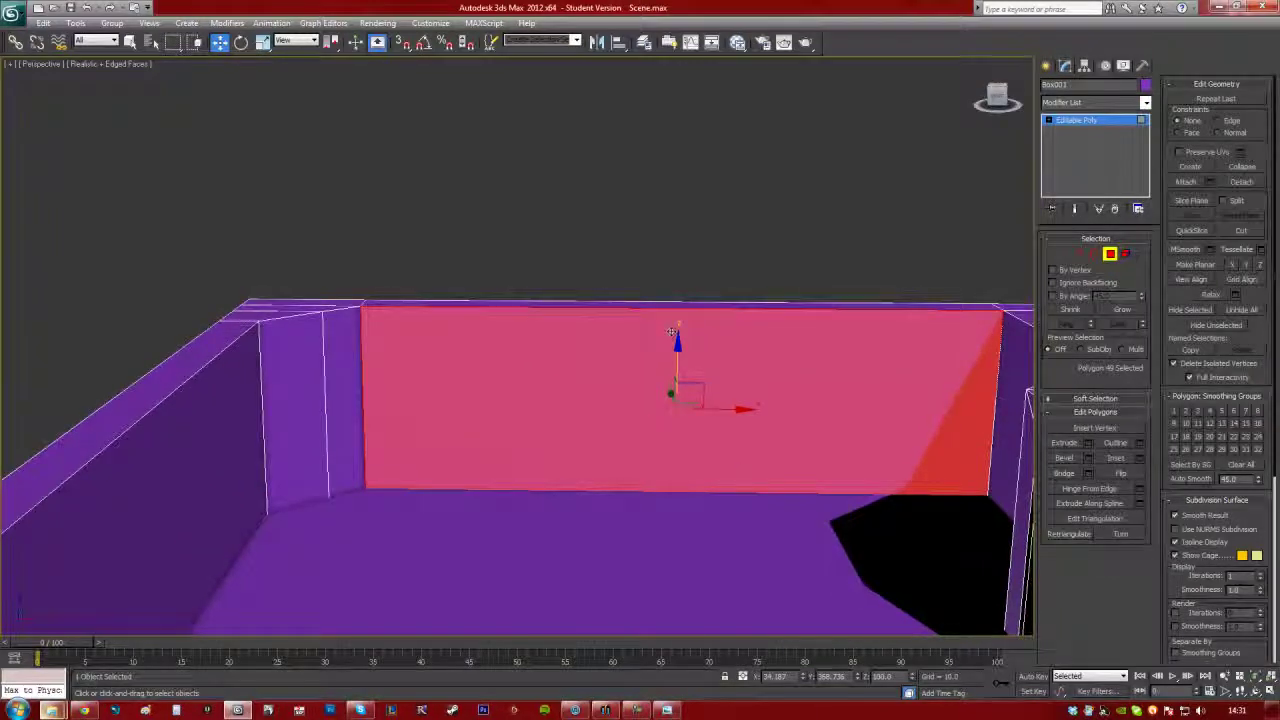
pyautogui.click(756, 153)
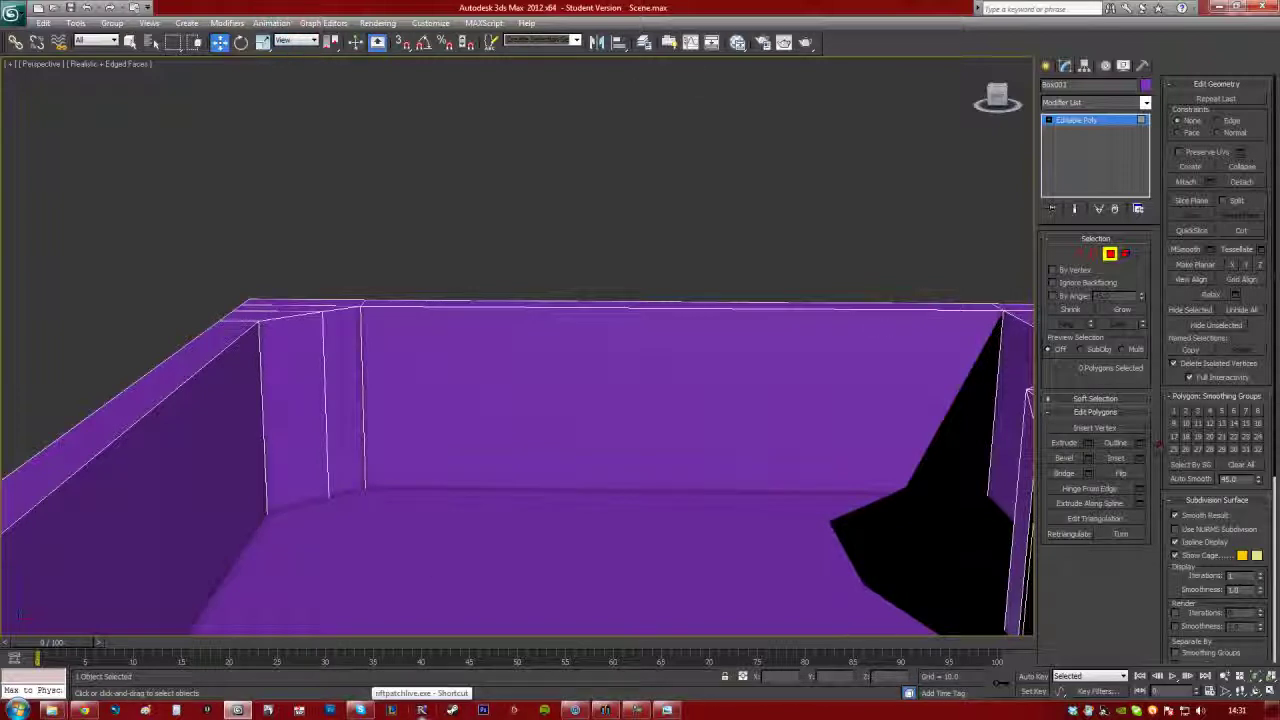
pyautogui.click(669, 42)
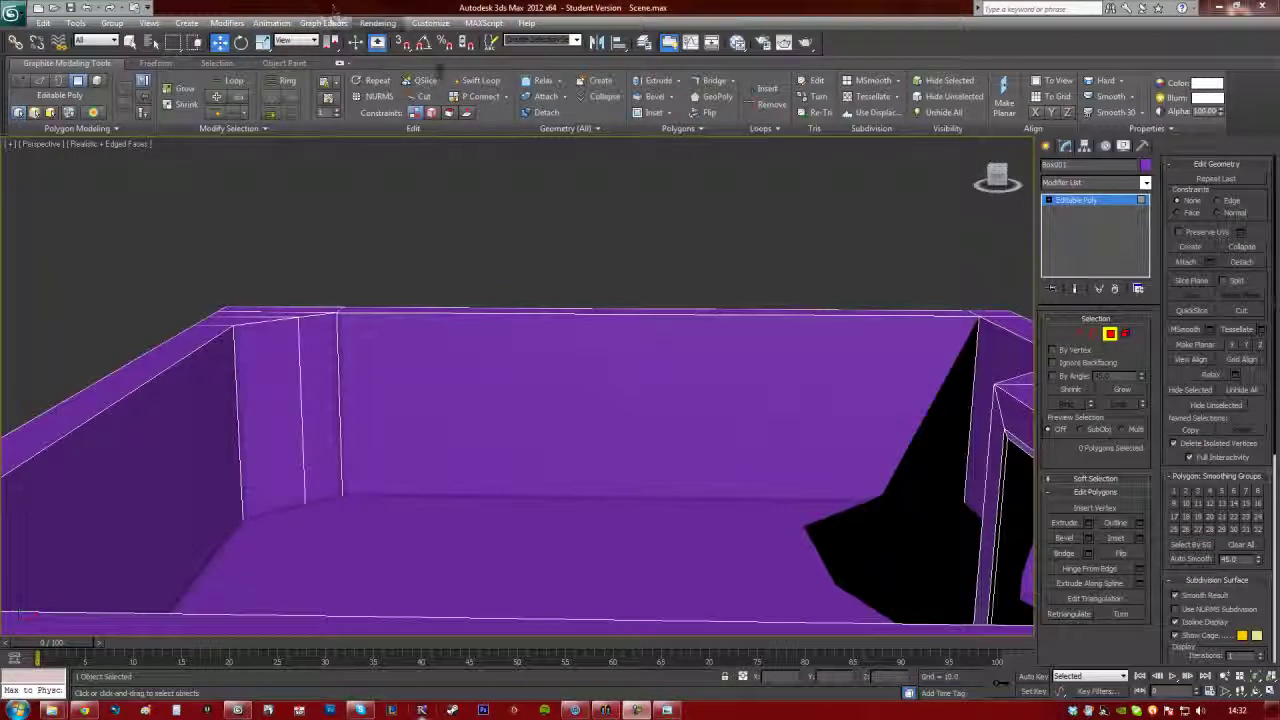
pyautogui.click(430, 22)
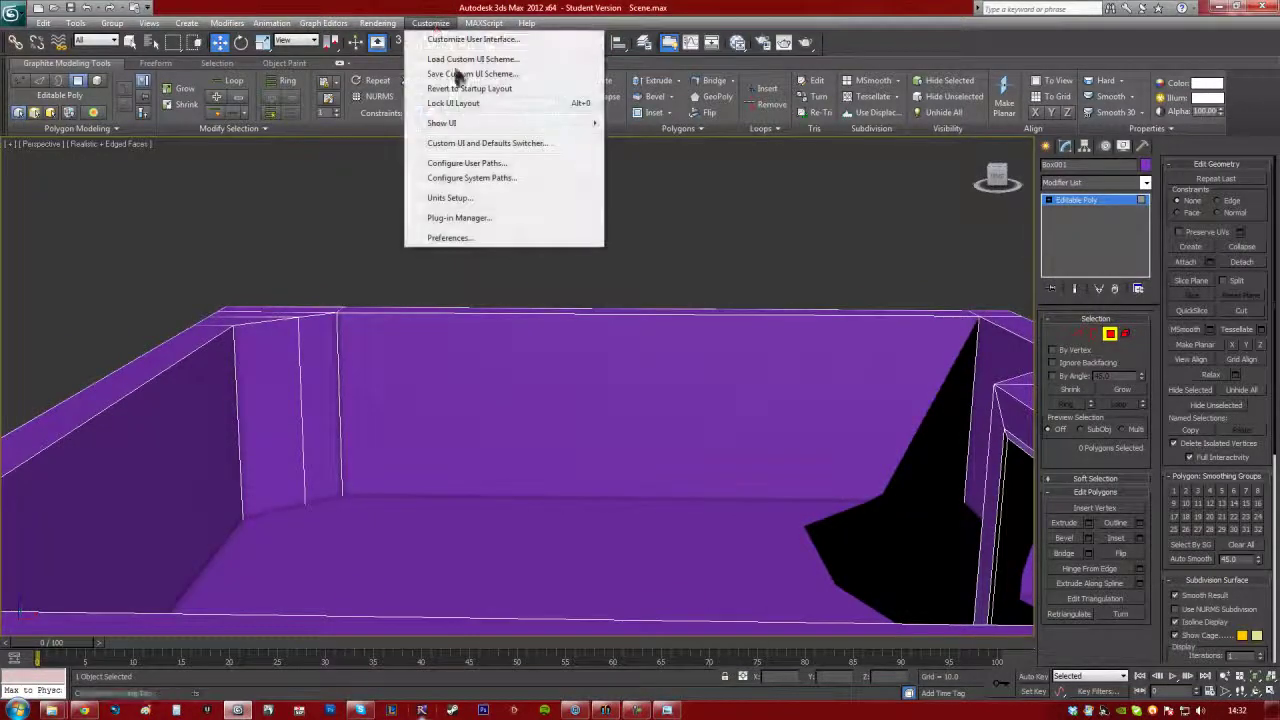
pyautogui.moveTo(441, 122)
pyautogui.click(399, 262)
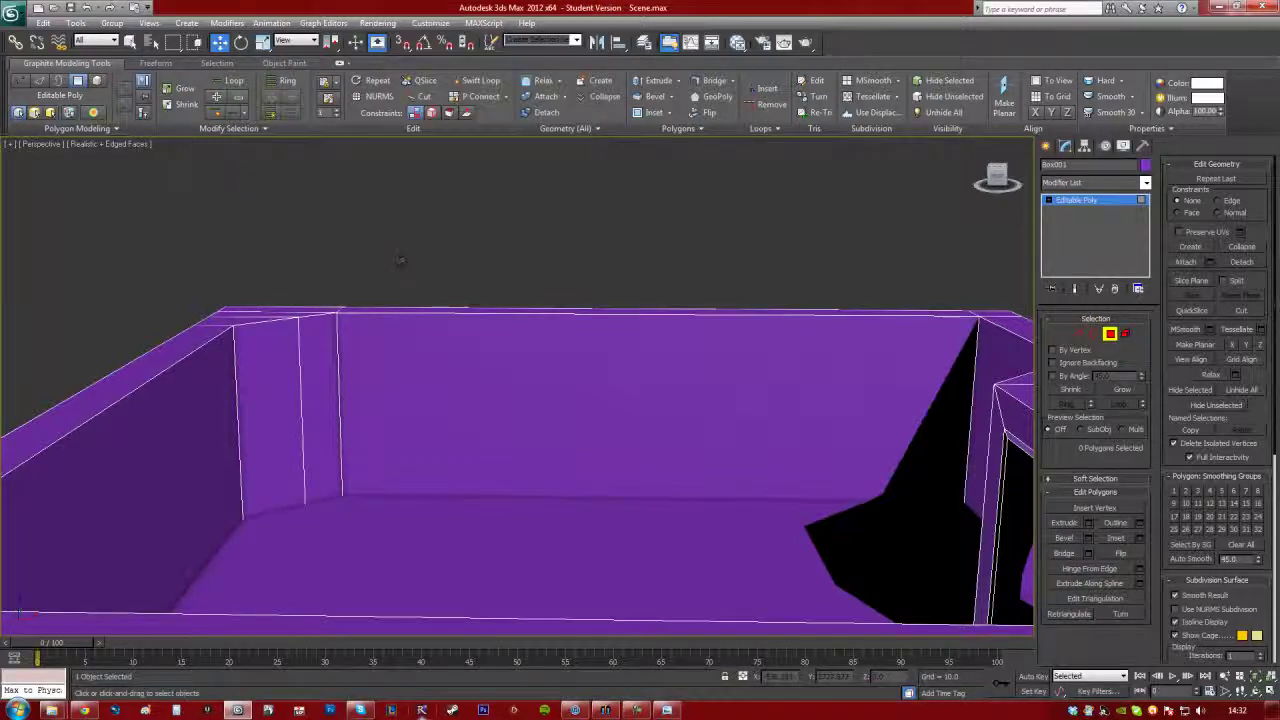
# - Add six vertical edge loops across the back wall with Swift Loop, forming three wide window bays separated by narrow strips
pyautogui.moveTo(503, 304); pyautogui.dragTo(491, 243, button='middle')
pyautogui.scroll(-3, 491, 232)
pyautogui.scroll(5, 490, 231)
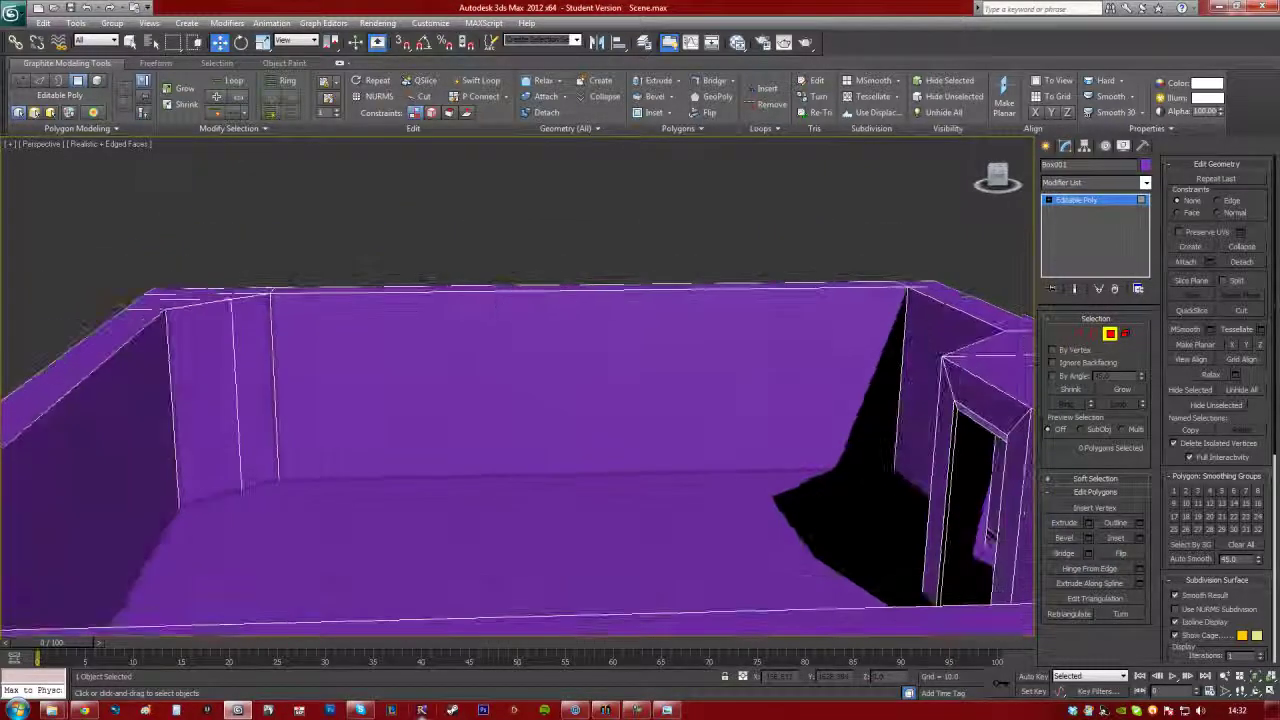
pyautogui.click(480, 80)
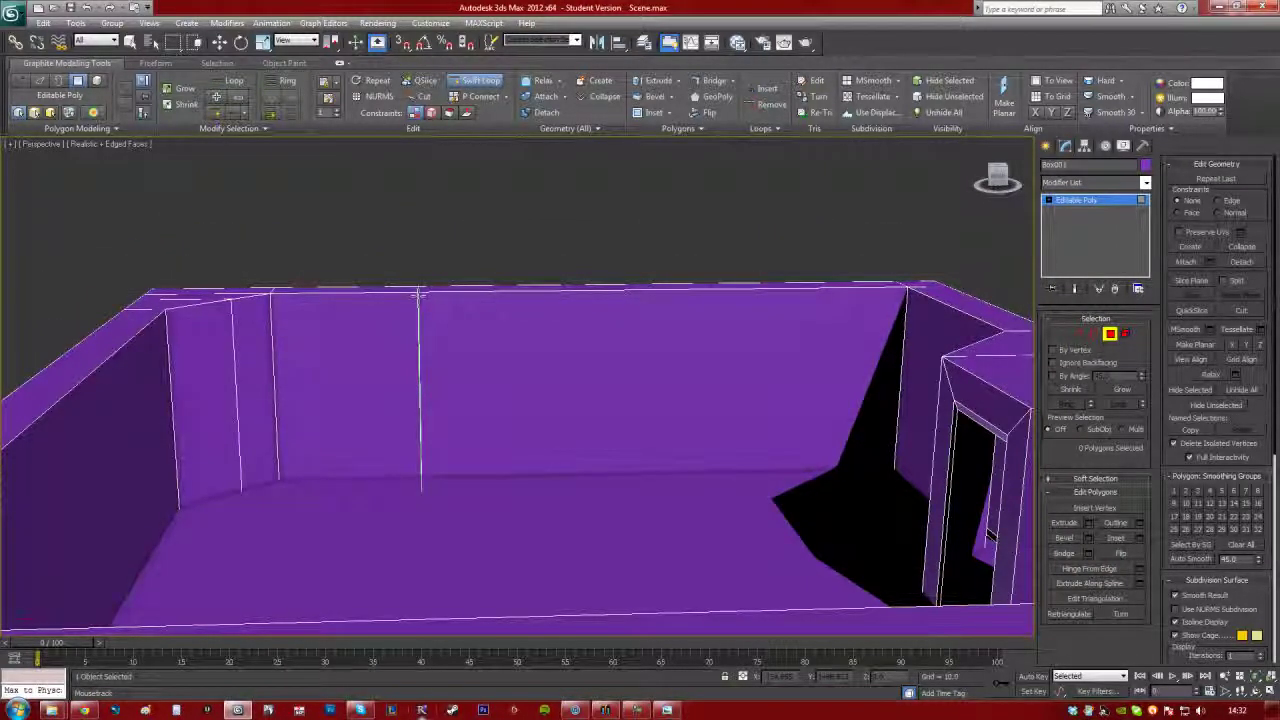
pyautogui.click(346, 305)
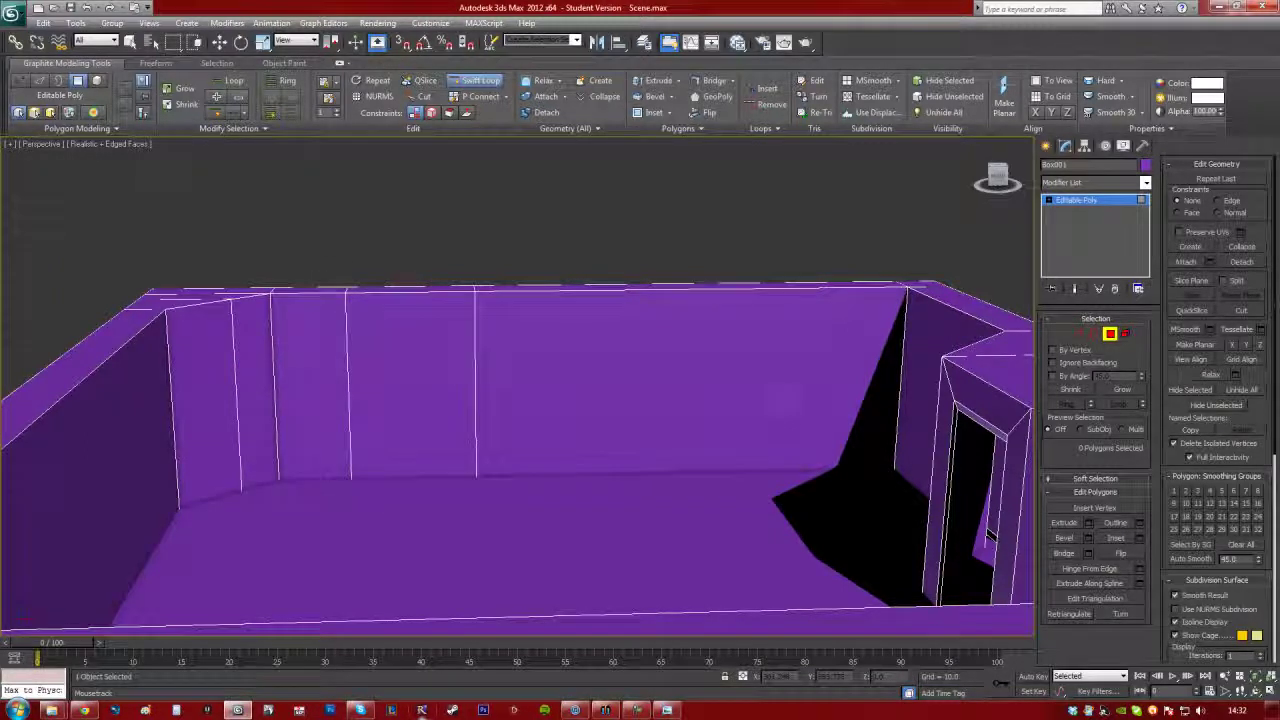
pyautogui.click(475, 300)
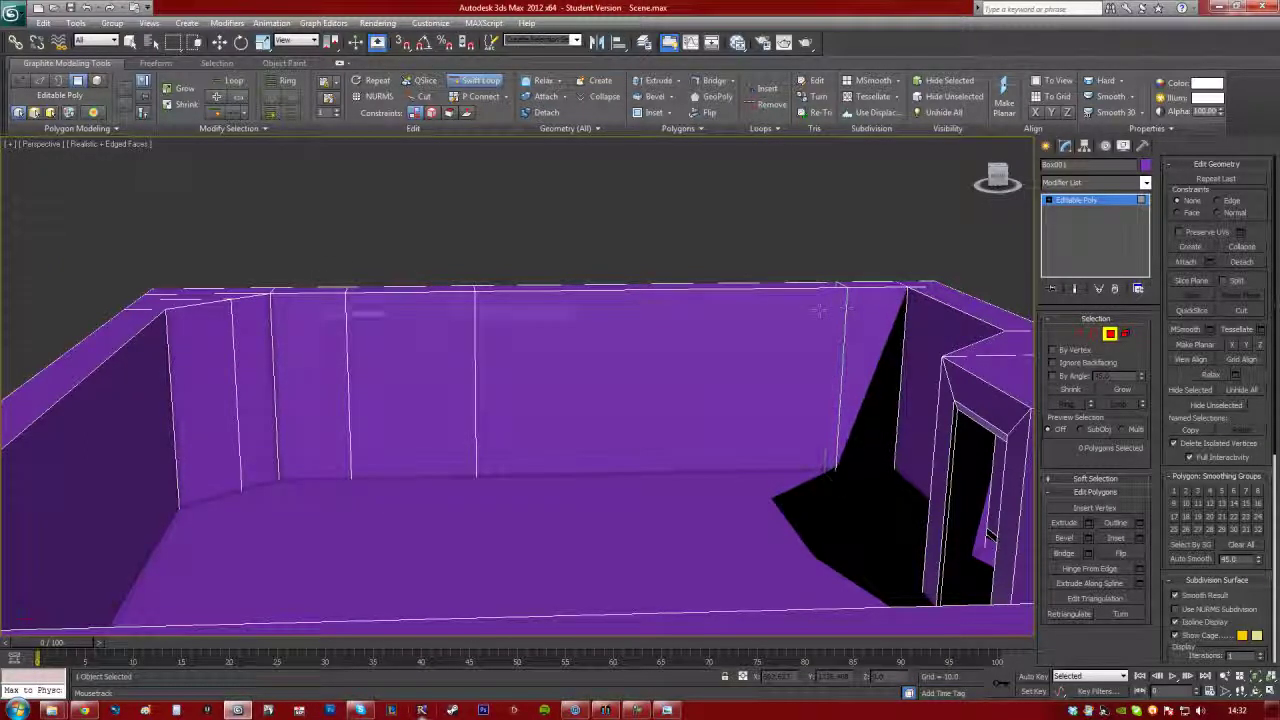
pyautogui.click(818, 311)
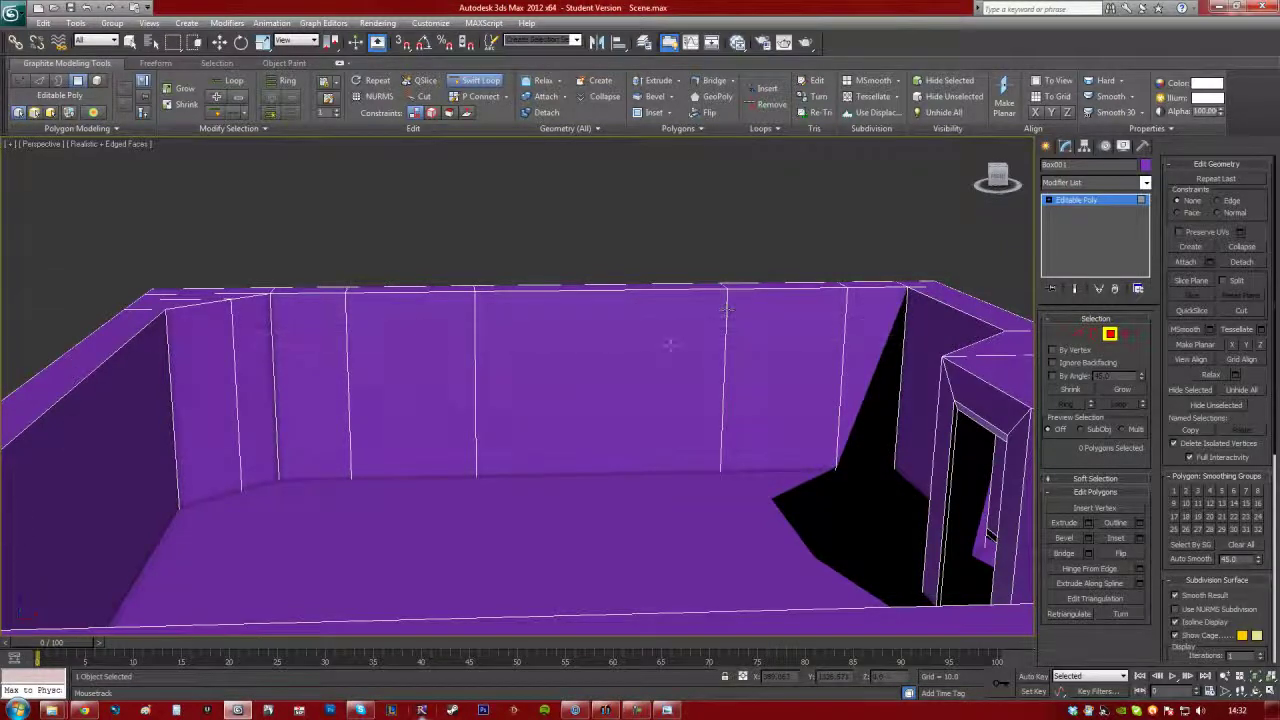
pyautogui.click(522, 297)
pyautogui.click(678, 292)
# - End Swift Loop and inset the two outer window-bay polygons of the back wall
pyautogui.moveTo(631, 400); pyautogui.dragTo(571, 412, button='middle')
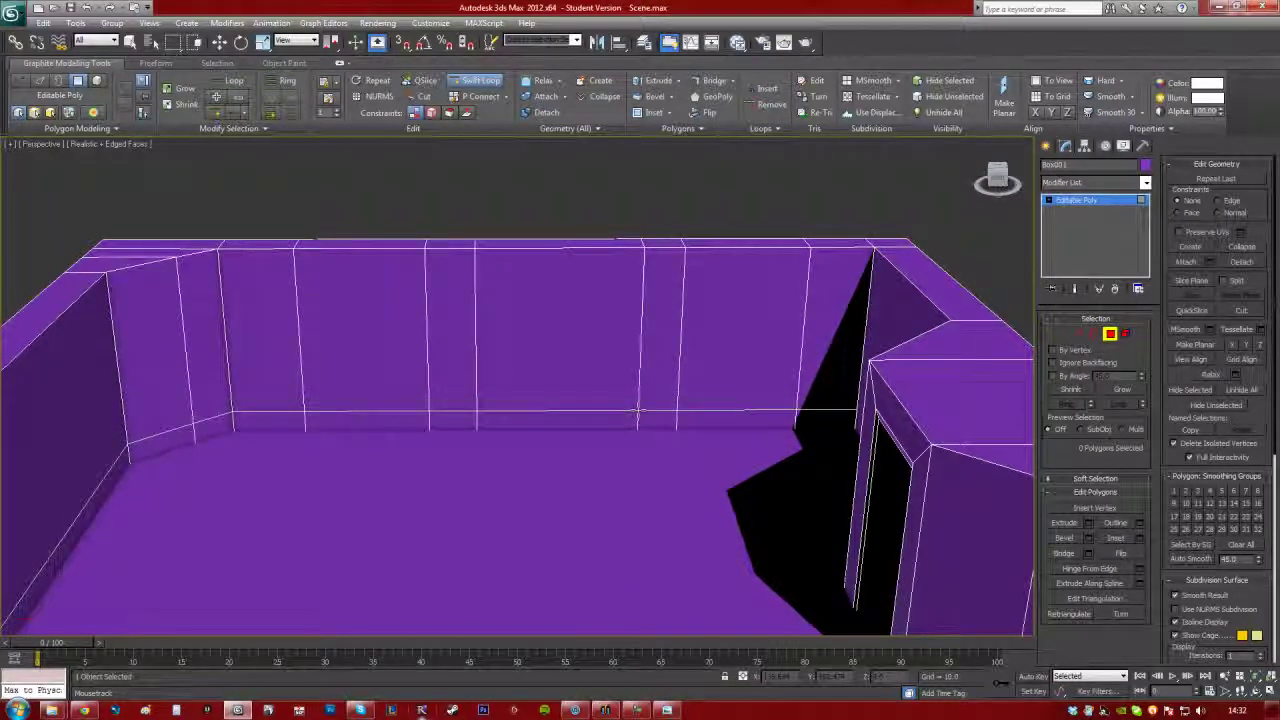
pyautogui.keyDown('alt'); pyautogui.moveTo(638, 410); pyautogui.dragTo(634, 391, button='middle'); pyautogui.keyUp('alt')
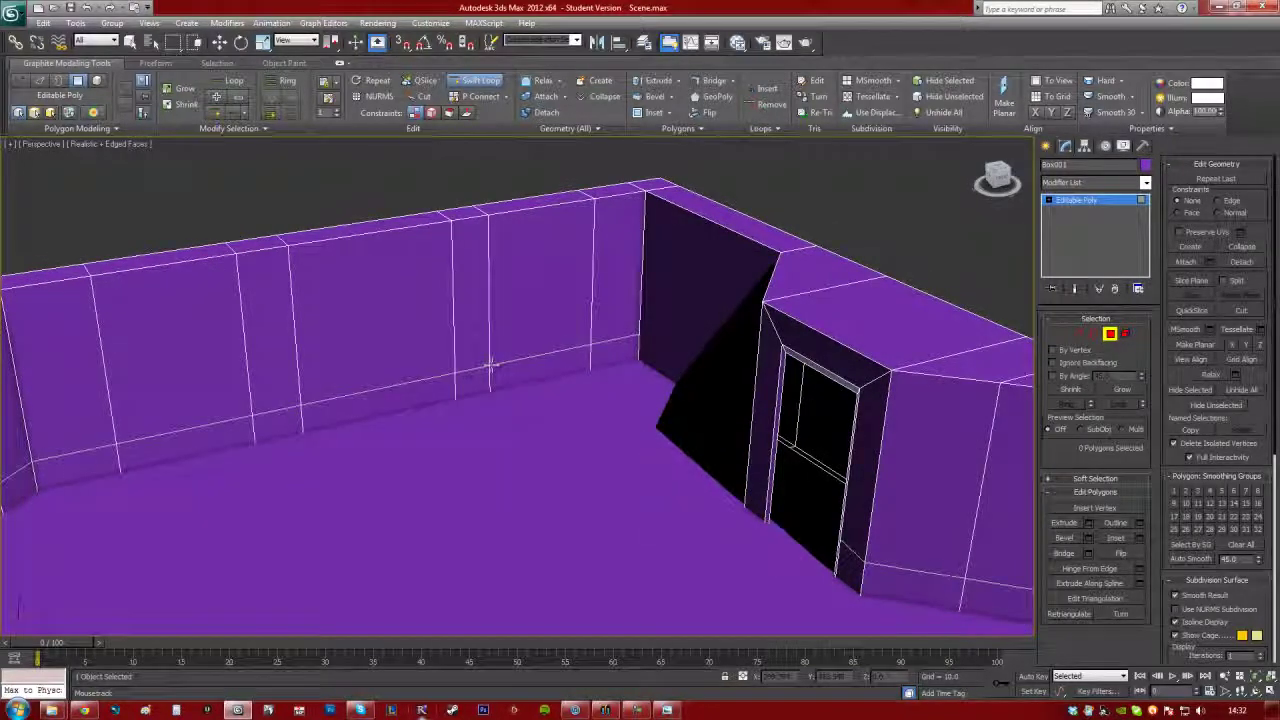
pyautogui.keyDown('alt'); pyautogui.moveTo(490, 365); pyautogui.dragTo(488, 411, button='middle'); pyautogui.keyUp('alt')
pyautogui.scroll(3, 488, 411)
pyautogui.rightClick(497, 400)
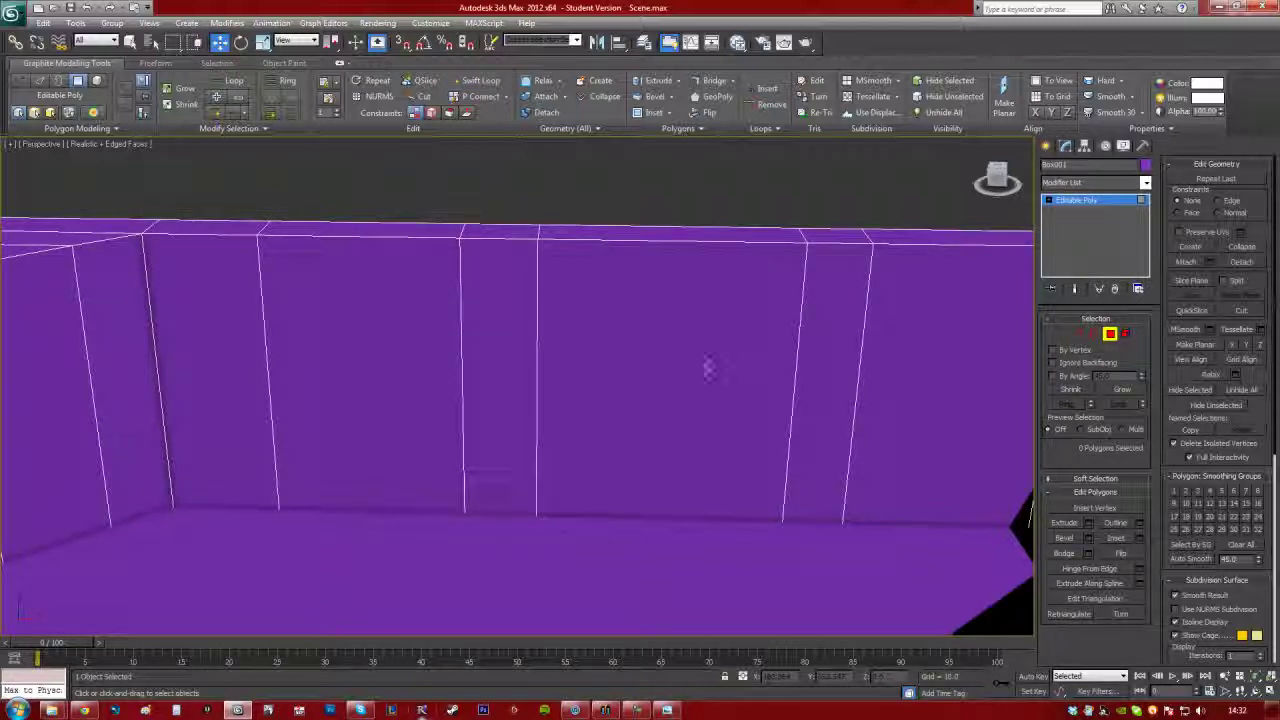
pyautogui.keyDown('alt'); pyautogui.moveTo(651, 368); pyautogui.dragTo(326, 277, button='middle'); pyautogui.keyUp('alt')
pyautogui.click(231, 248)
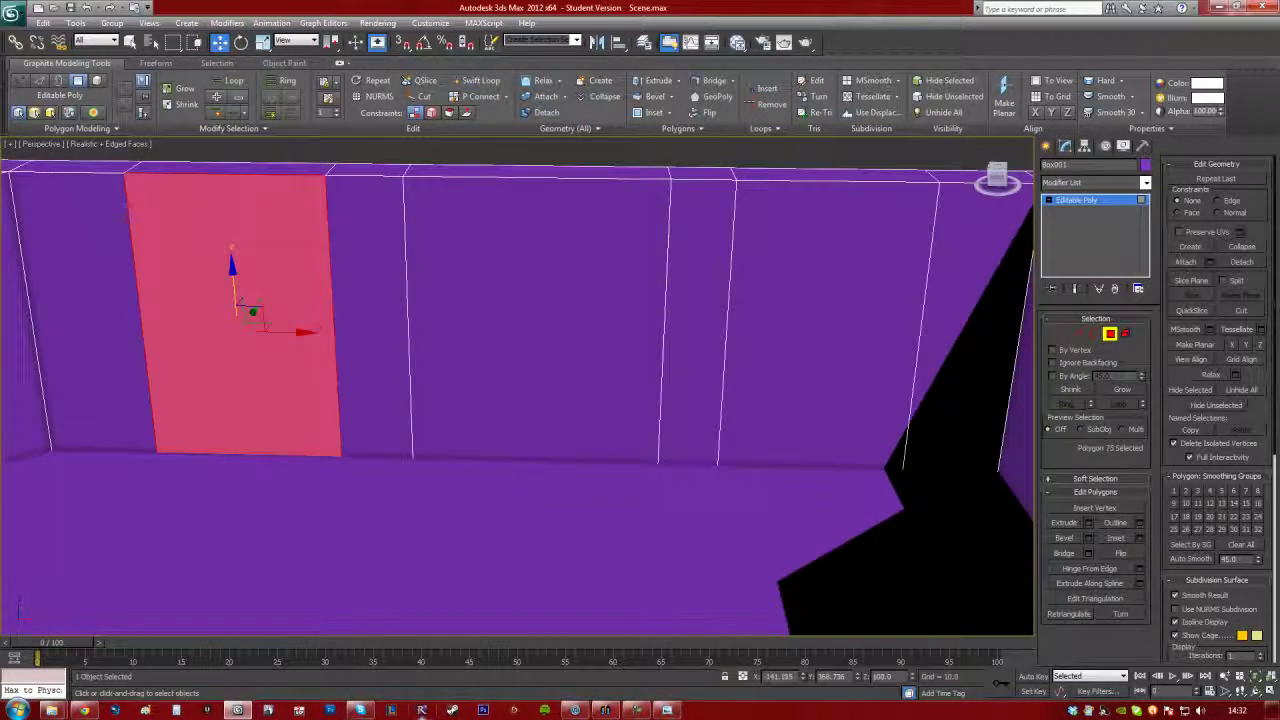
pyautogui.keyDown('ctrl'); pyautogui.click(805, 305); pyautogui.keyUp('ctrl')
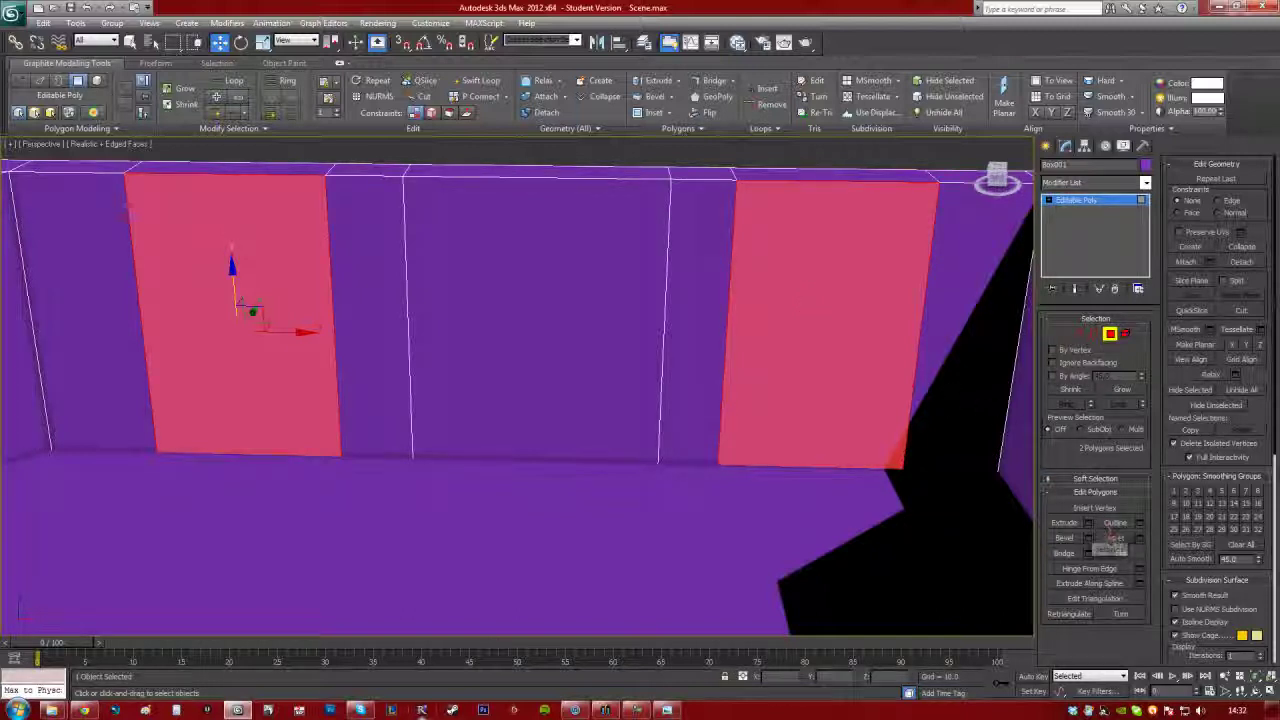
pyautogui.click(1139, 538)
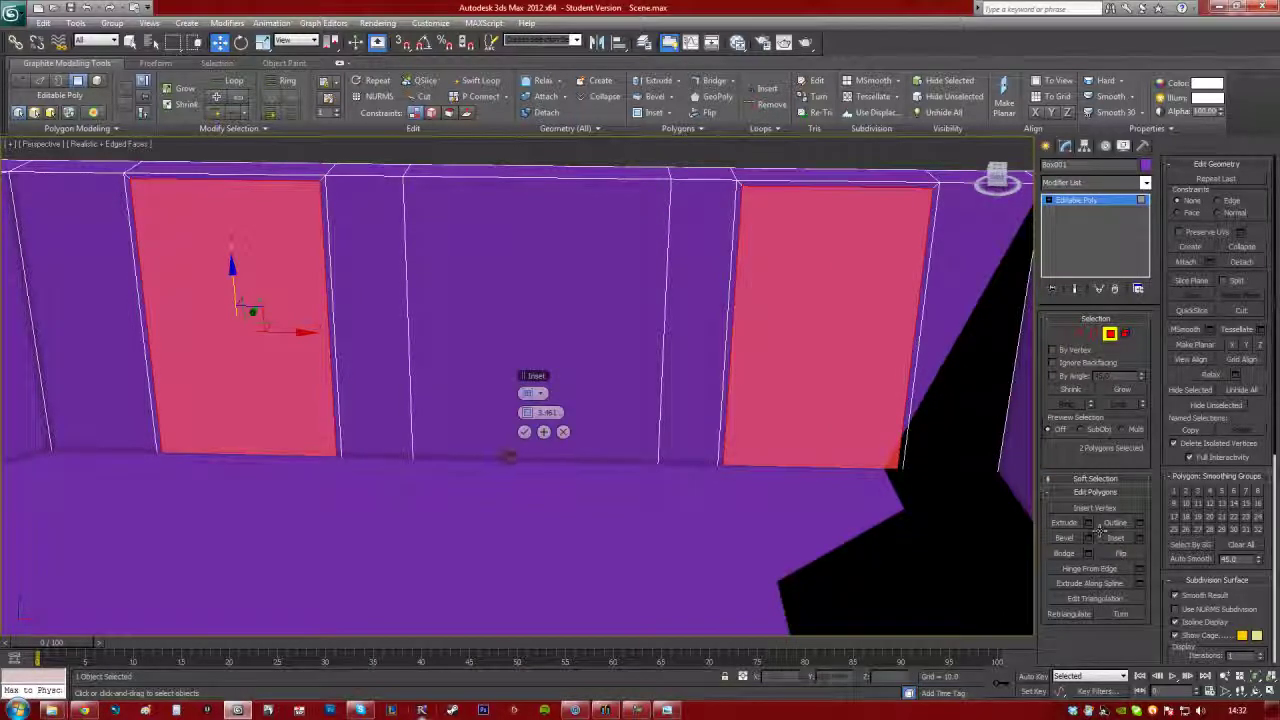
pyautogui.click(521, 446)
pyautogui.click(762, 390)
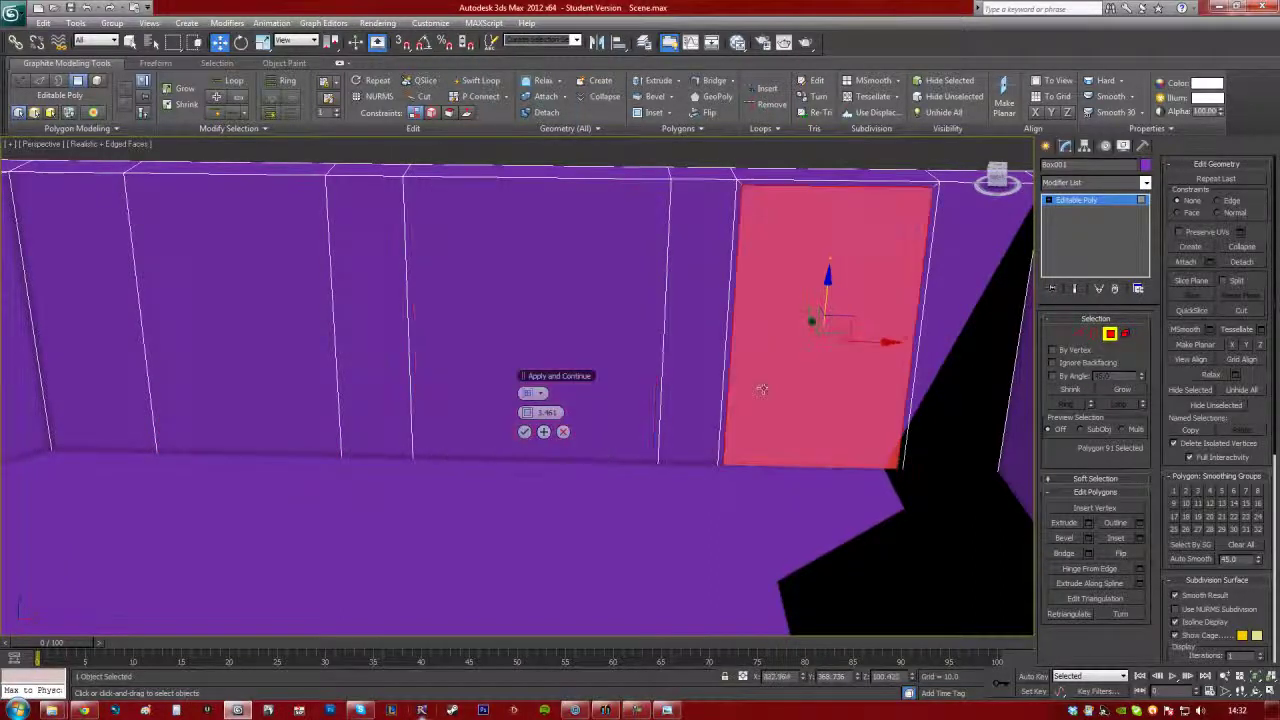
pyautogui.keyDown('ctrl'); pyautogui.click(291, 365); pyautogui.keyUp('ctrl')
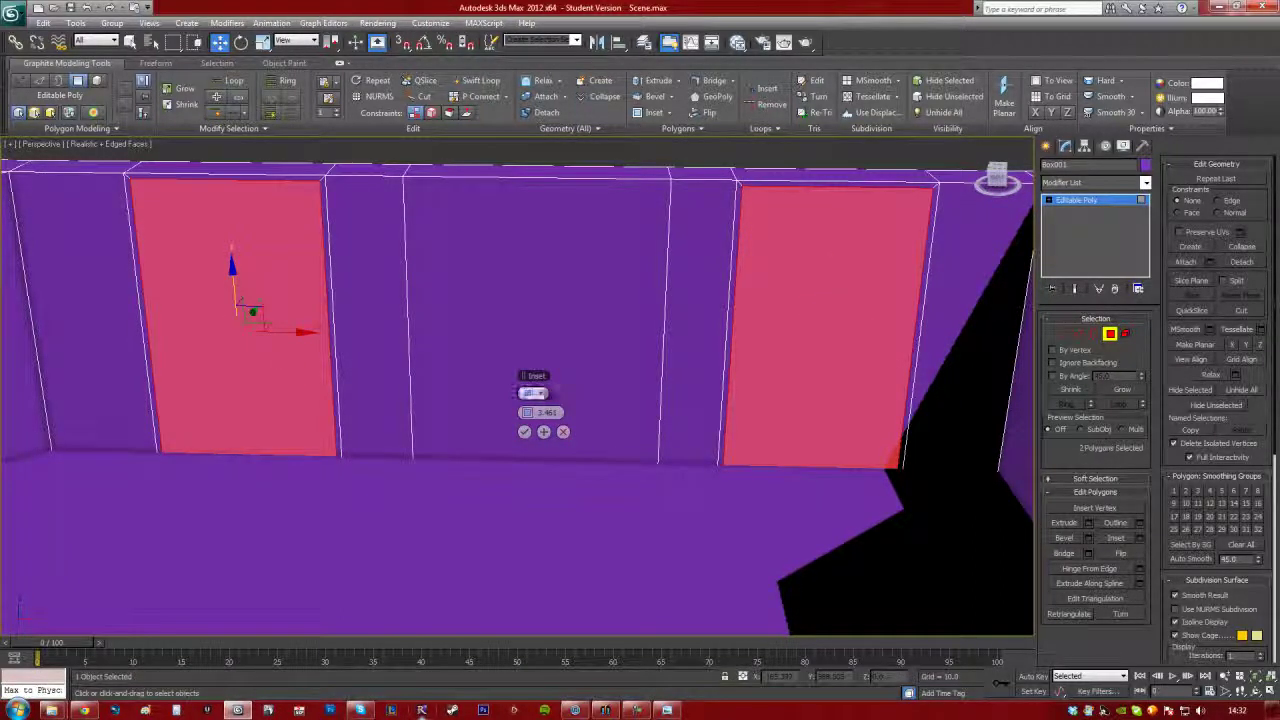
pyautogui.click(525, 432)
# - Push the two inset bay polygons slightly back into the wall, inset them again and leave polygon editing
pyautogui.moveTo(549, 427)
pyautogui.keyDown('alt'); pyautogui.mouseDown(button='middle')
pyautogui.moveTo(548, 415)
pyautogui.moveTo(543, 434)
pyautogui.mouseUp(button='middle'); pyautogui.keyUp('alt')
pyautogui.moveTo(387, 205); pyautogui.dragTo(391, 203)
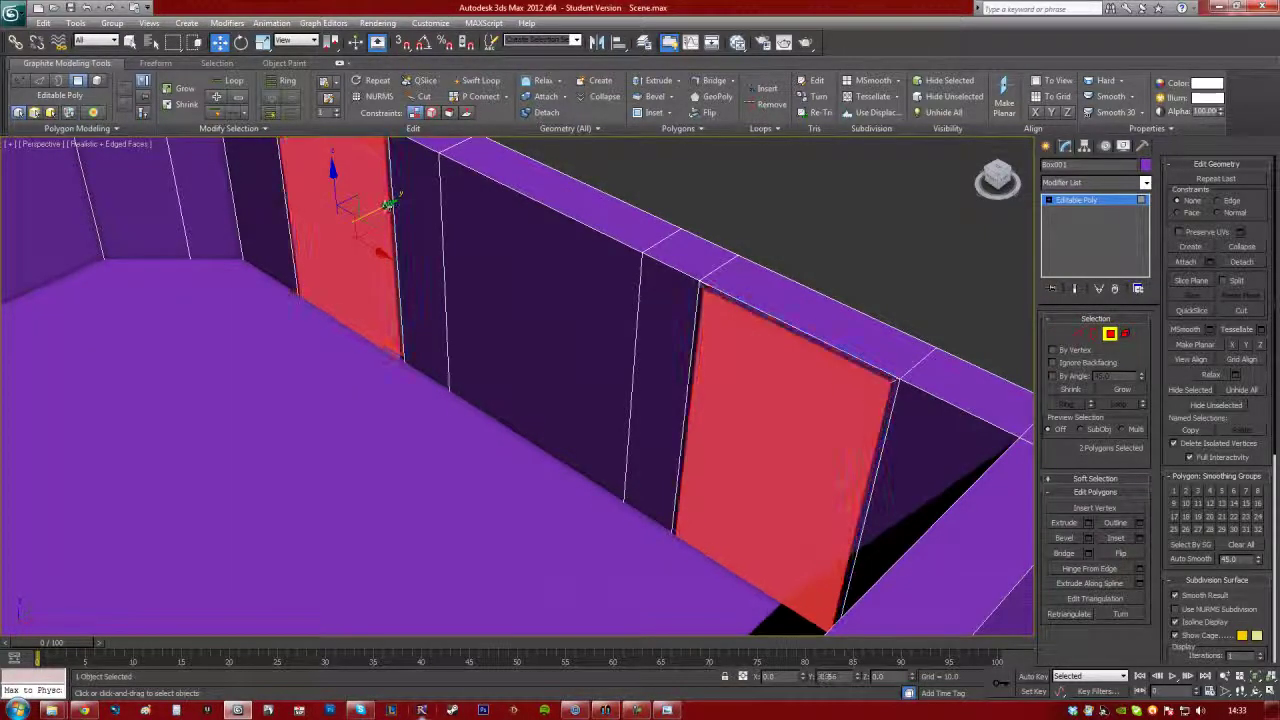
pyautogui.keyDown('alt'); pyautogui.moveTo(497, 326); pyautogui.dragTo(583, 328, button='middle'); pyautogui.keyUp('alt')
pyautogui.click(1140, 538)
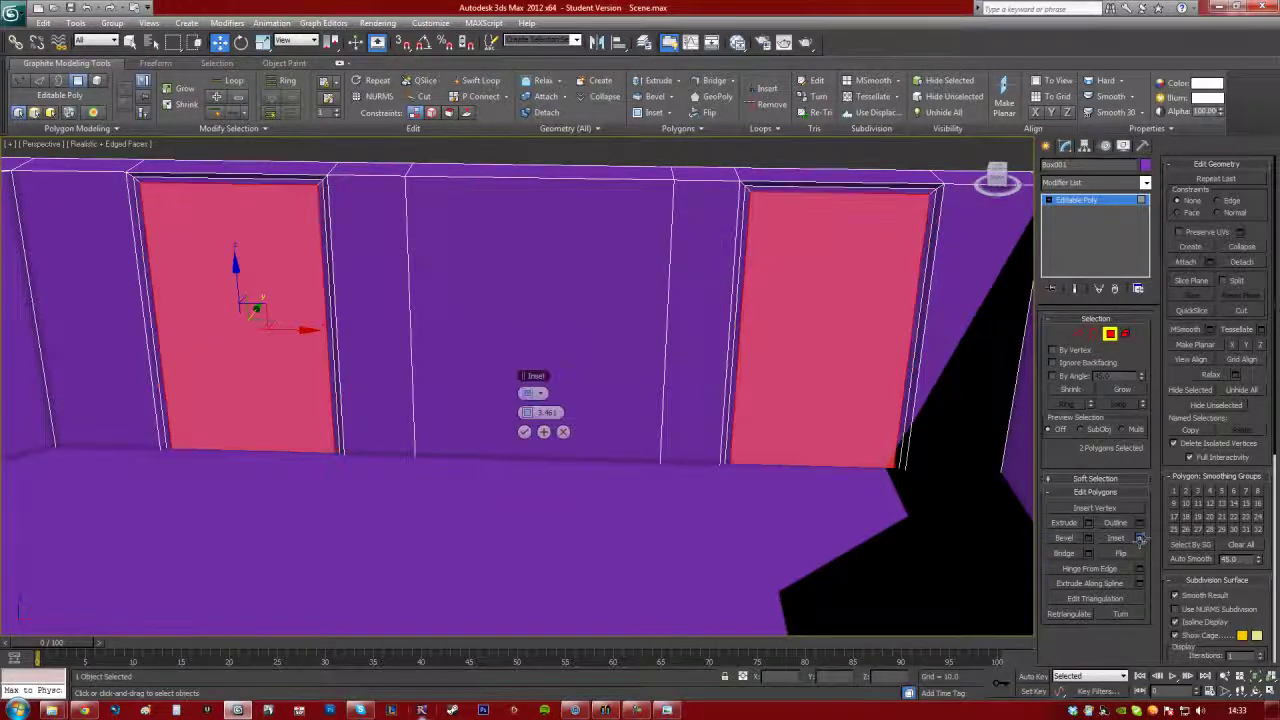
pyautogui.moveTo(534, 412)
pyautogui.mouseDown()
pyautogui.moveTo(546, 412)
pyautogui.moveTo(534, 412)
pyautogui.mouseUp()
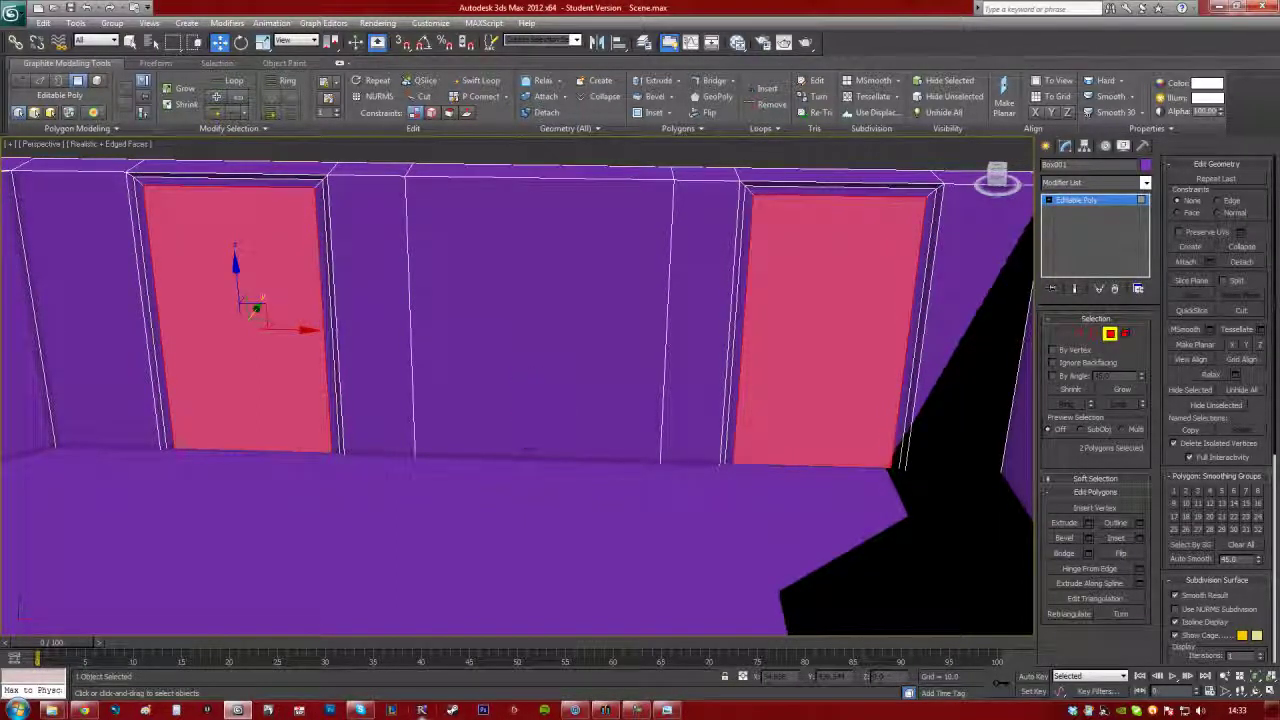
pyautogui.click(1110, 333)
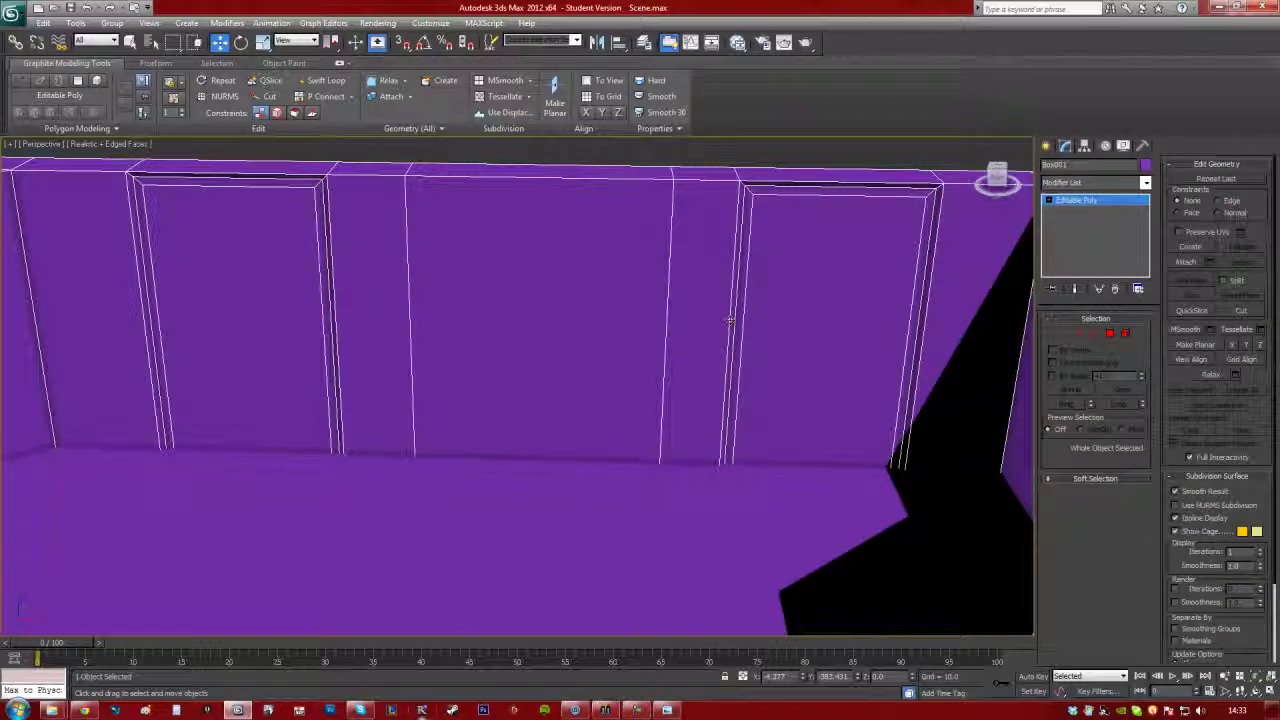
# - Return to polygon editing and inset the middle window bay of the back wall
pyautogui.moveTo(730, 320); pyautogui.dragTo(797, 326, button='middle')
pyautogui.press('4')
pyautogui.click(619, 299)
pyautogui.moveTo(755, 375); pyautogui.dragTo(780, 460, button='middle')
pyautogui.keyDown('alt'); pyautogui.moveTo(880, 567); pyautogui.dragTo(597, 277, button='middle'); pyautogui.keyUp('alt')
pyautogui.scroll(3, 597, 277)
pyautogui.moveTo(746, 360); pyautogui.dragTo(620, 370, button='middle')
pyautogui.scroll(-4, 665, 315)
pyautogui.click(1138, 537)
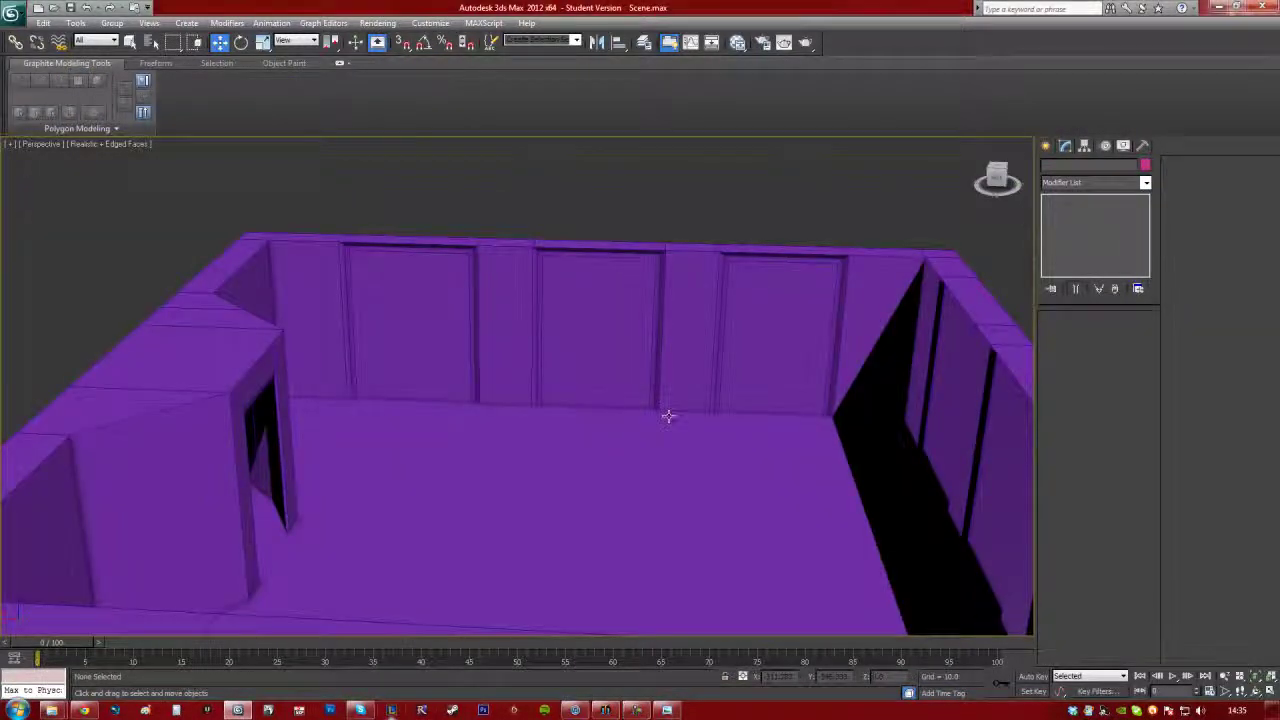
pyautogui.scroll(-2, 668, 415)
pyautogui.keyDown('alt'); pyautogui.moveTo(668, 415); pyautogui.dragTo(662, 373, button='middle'); pyautogui.keyUp('alt')
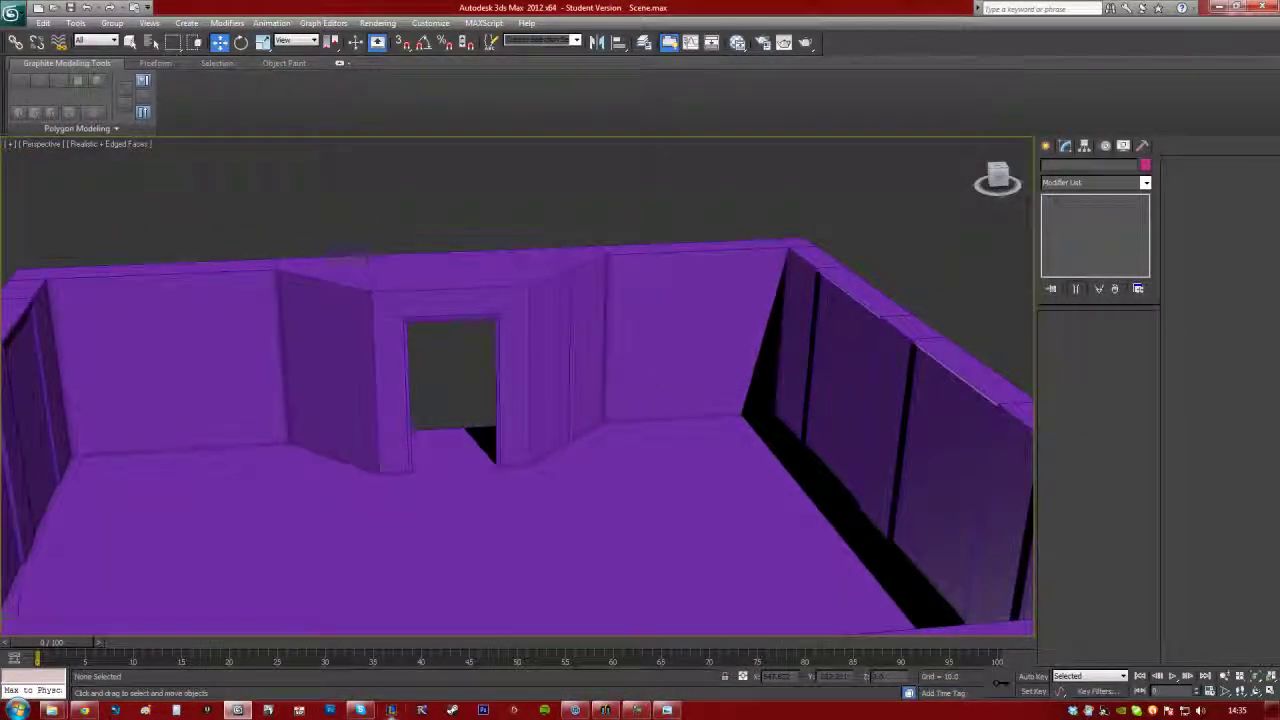
pyautogui.keyDown('alt'); pyautogui.moveTo(843, 300); pyautogui.dragTo(734, 330, button='middle'); pyautogui.keyUp('alt')
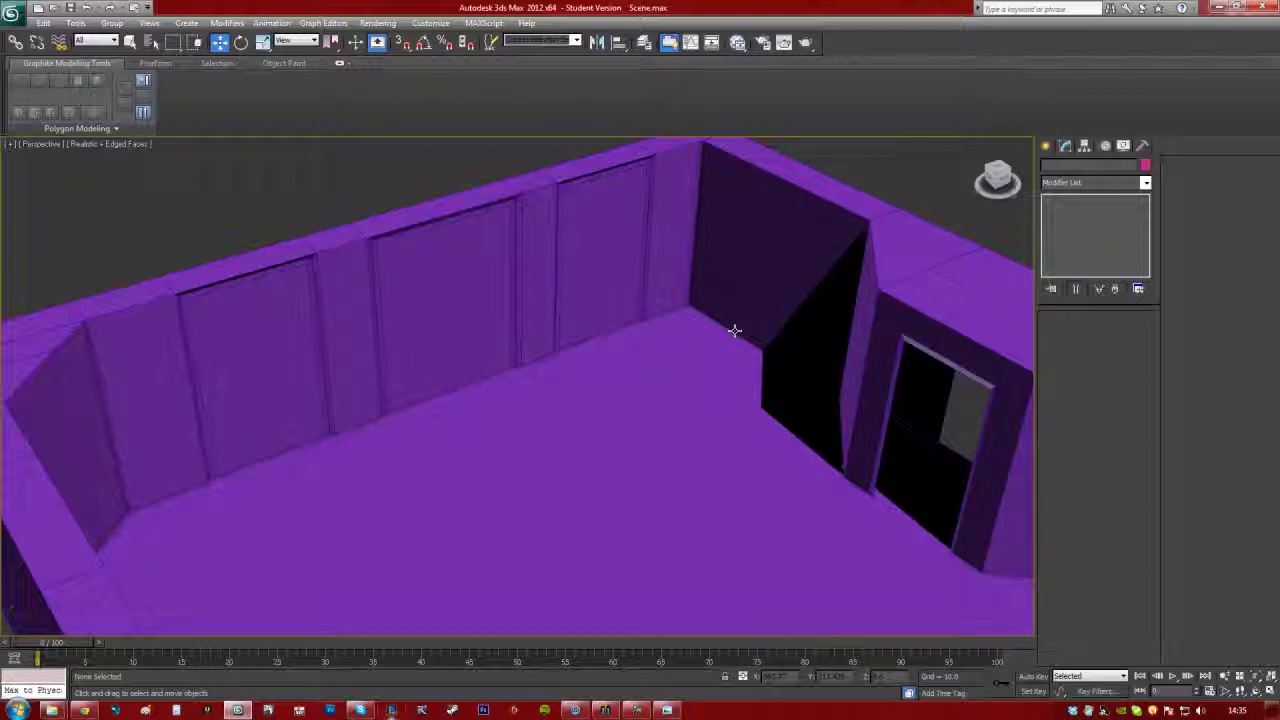
pyautogui.keyDown('alt'); pyautogui.moveTo(734, 330); pyautogui.dragTo(529, 380, button='middle'); pyautogui.keyUp('alt')
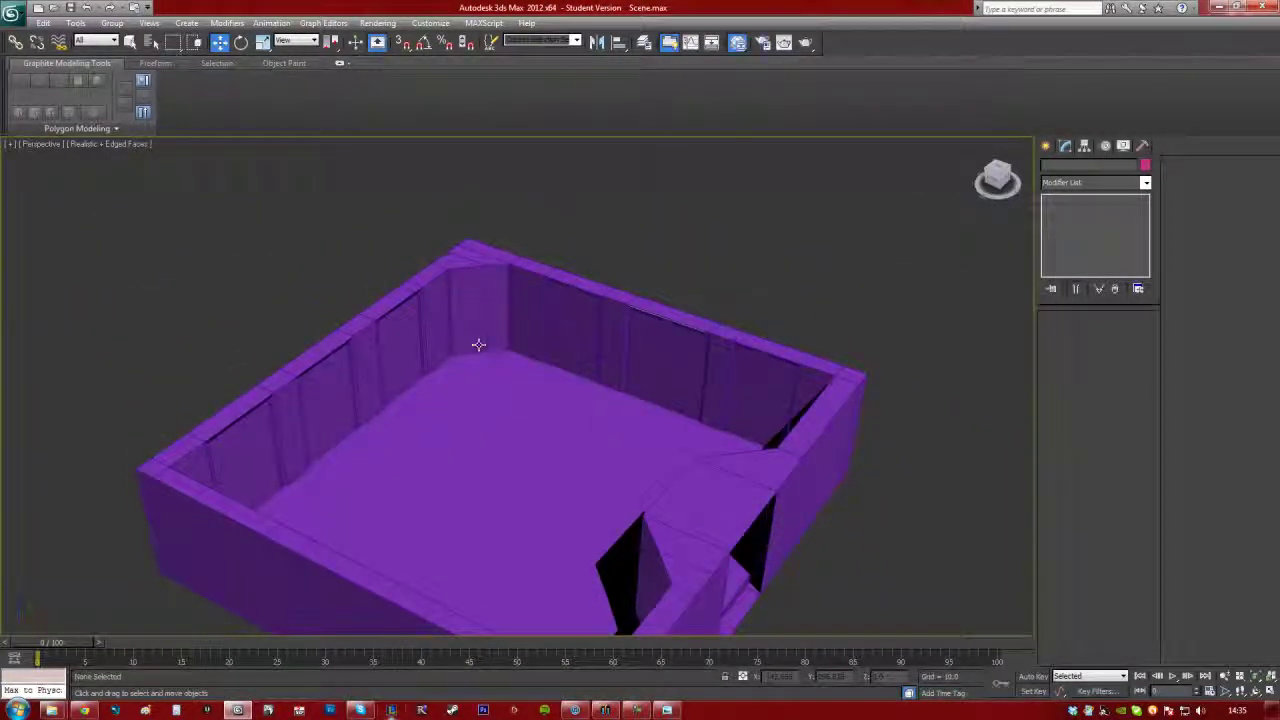
# - Open the Slate Material Editor, add a Standard material to the view and show its parameters
pyautogui.press('m')
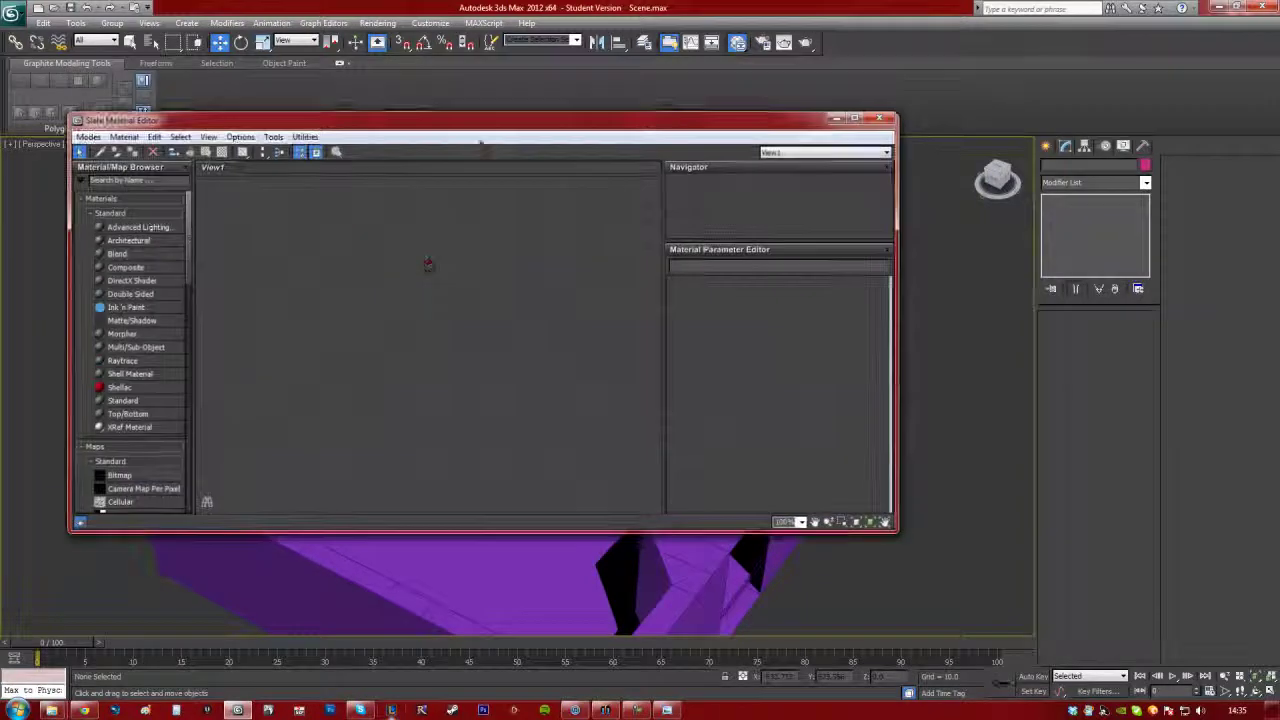
pyautogui.moveTo(138, 402); pyautogui.dragTo(348, 320)
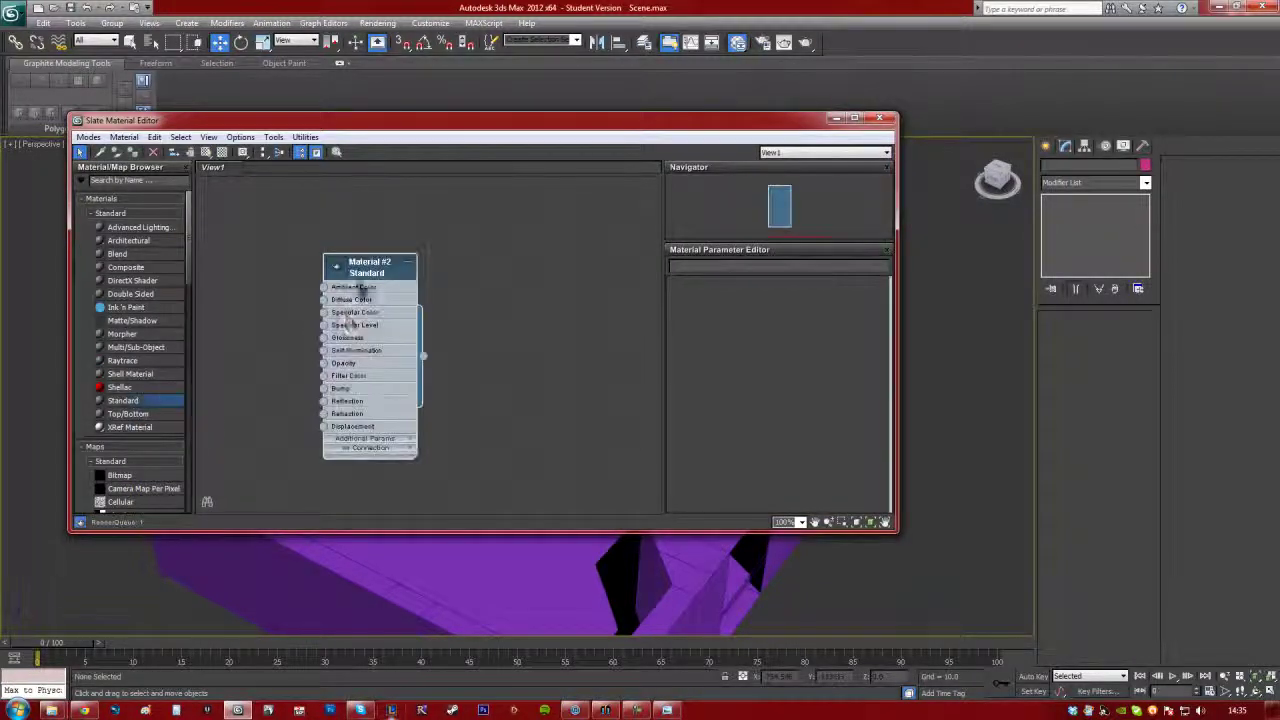
pyautogui.moveTo(377, 275); pyautogui.dragTo(258, 208)
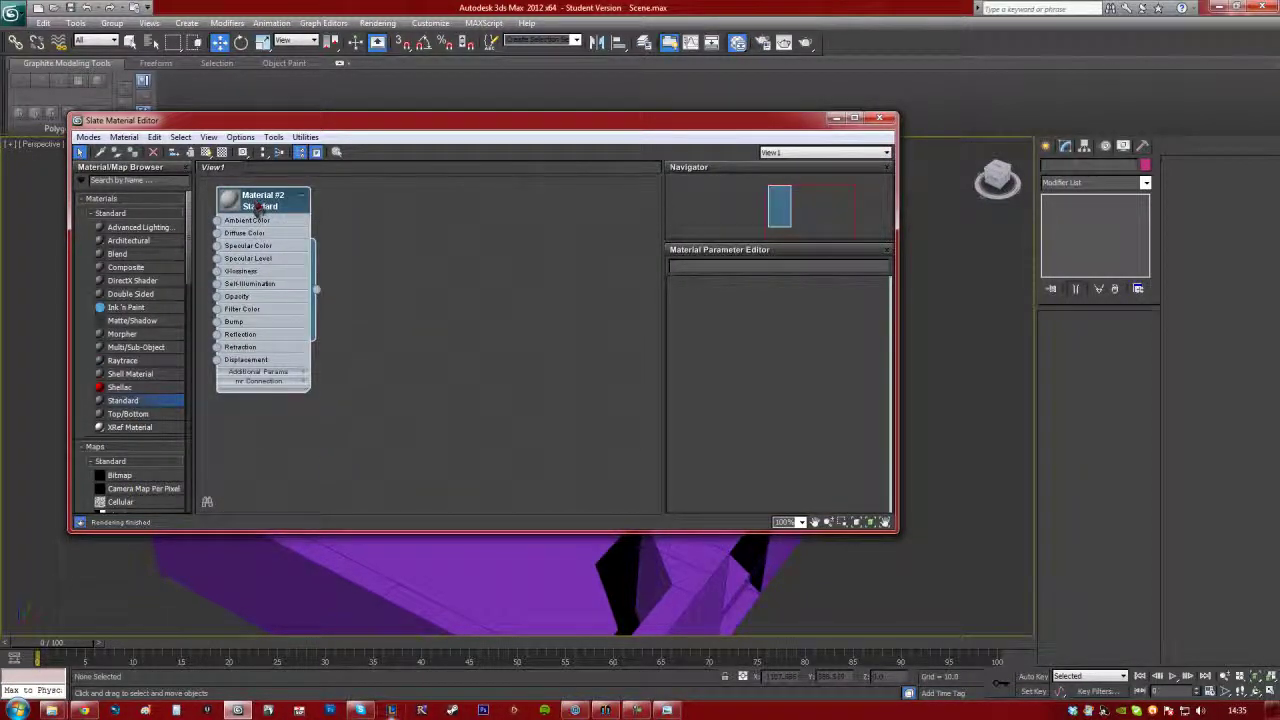
pyautogui.doubleClick(257, 207)
# - Set the material's diffuse colour to a dark brown, RGB about 45, 20, 7
pyautogui.click(738, 365)
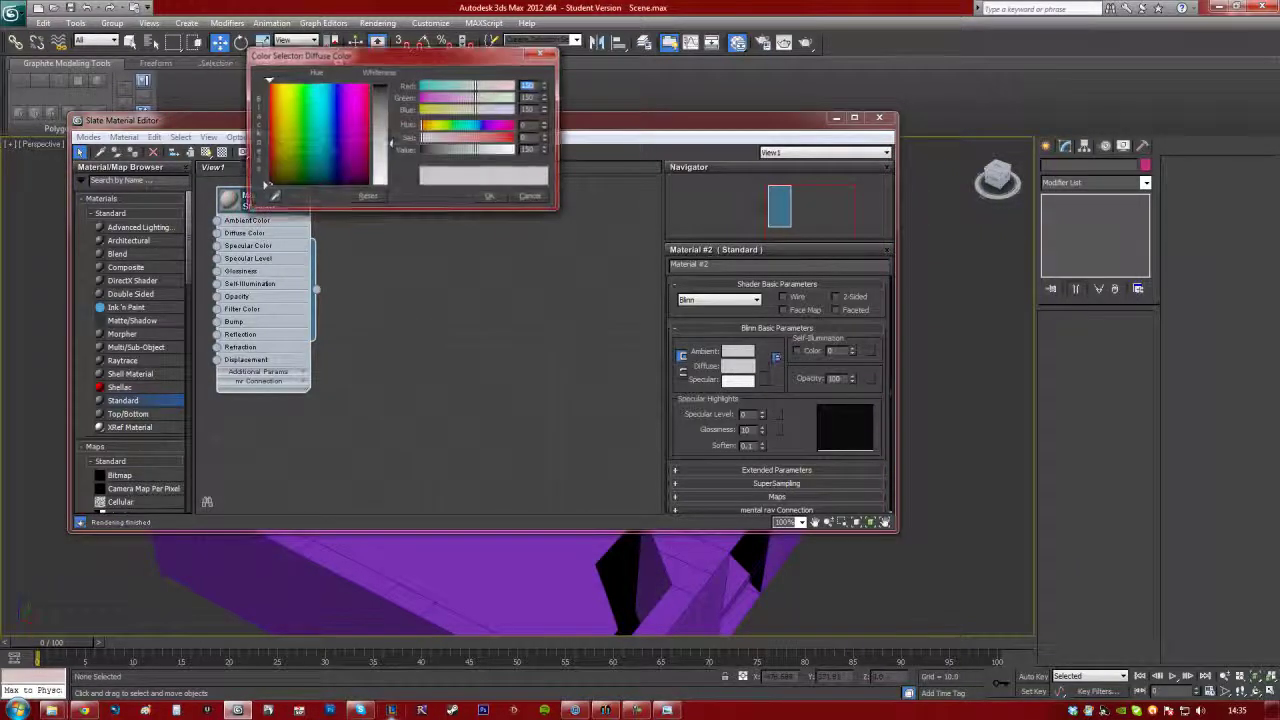
pyautogui.moveTo(312, 155); pyautogui.dragTo(280, 106)
pyautogui.moveTo(391, 144); pyautogui.dragTo(397, 88)
pyautogui.moveTo(280, 106); pyautogui.dragTo(283, 158)
pyautogui.moveTo(386, 88)
pyautogui.mouseDown()
pyautogui.moveTo(384, 112)
pyautogui.moveTo(385, 88)
pyautogui.mouseUp()
pyautogui.moveTo(284, 158); pyautogui.dragTo(275, 171)
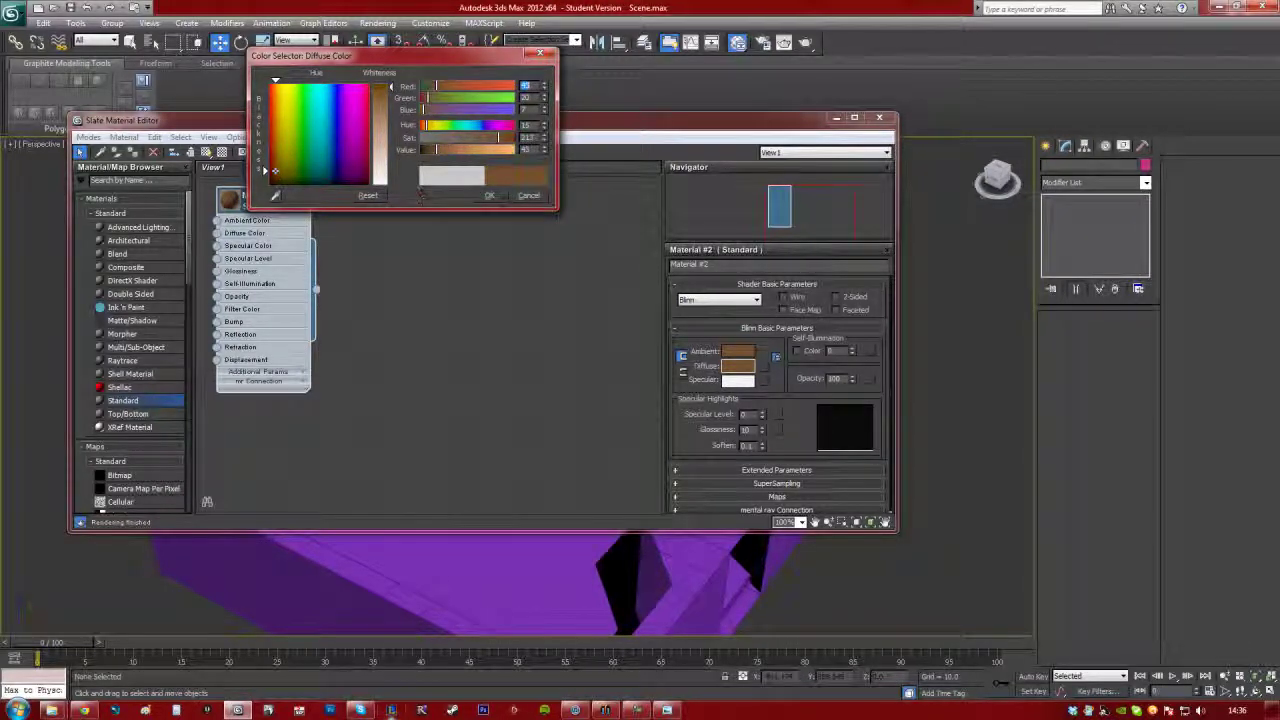
pyautogui.click(489, 196)
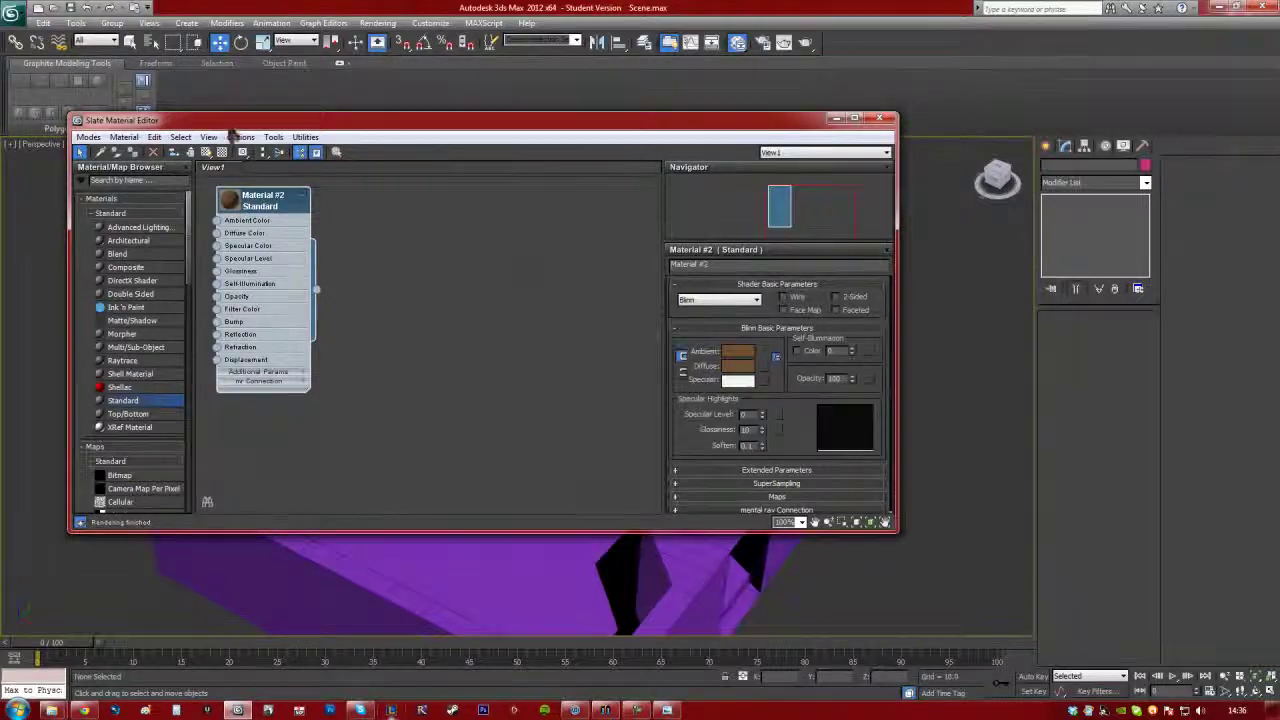
# - Assign the brown material to the room's floor polygon and display it in the viewport
pyautogui.moveTo(234, 122); pyautogui.dragTo(238, 480)
pyautogui.click(371, 369)
pyautogui.moveTo(450, 385); pyautogui.dragTo(506, 266, button='middle')
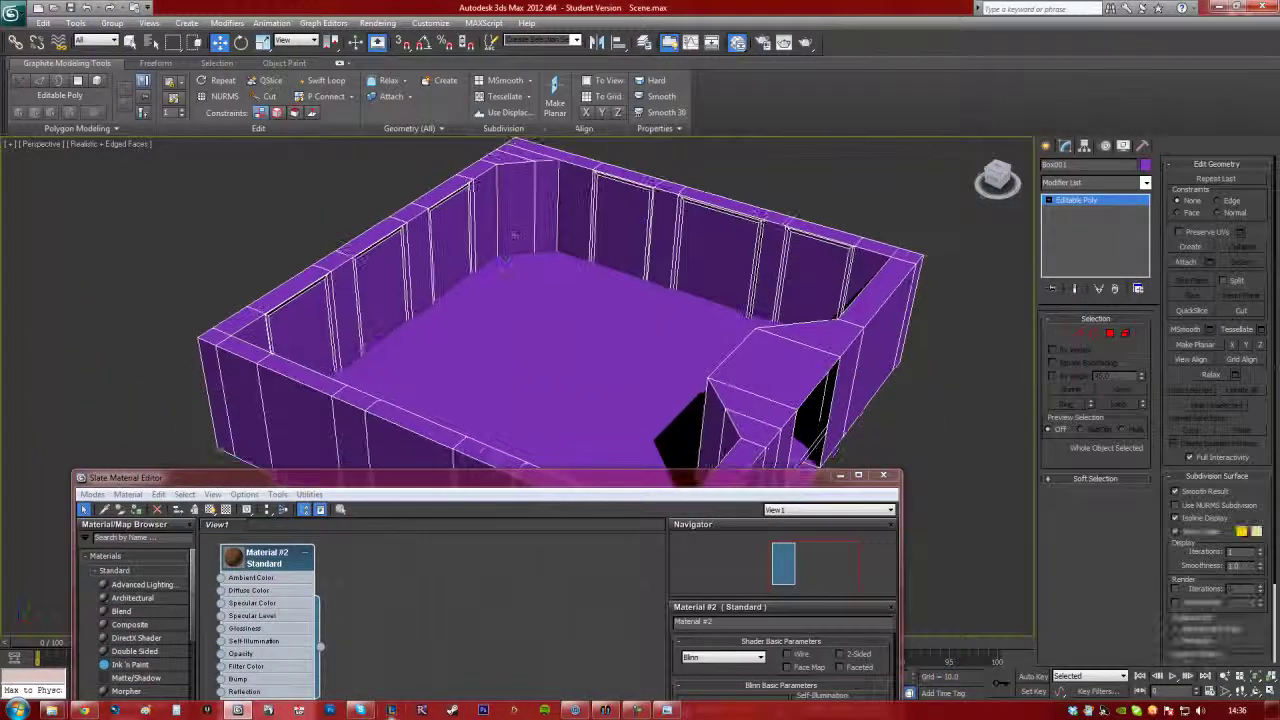
pyautogui.press('4')
pyautogui.click(639, 311)
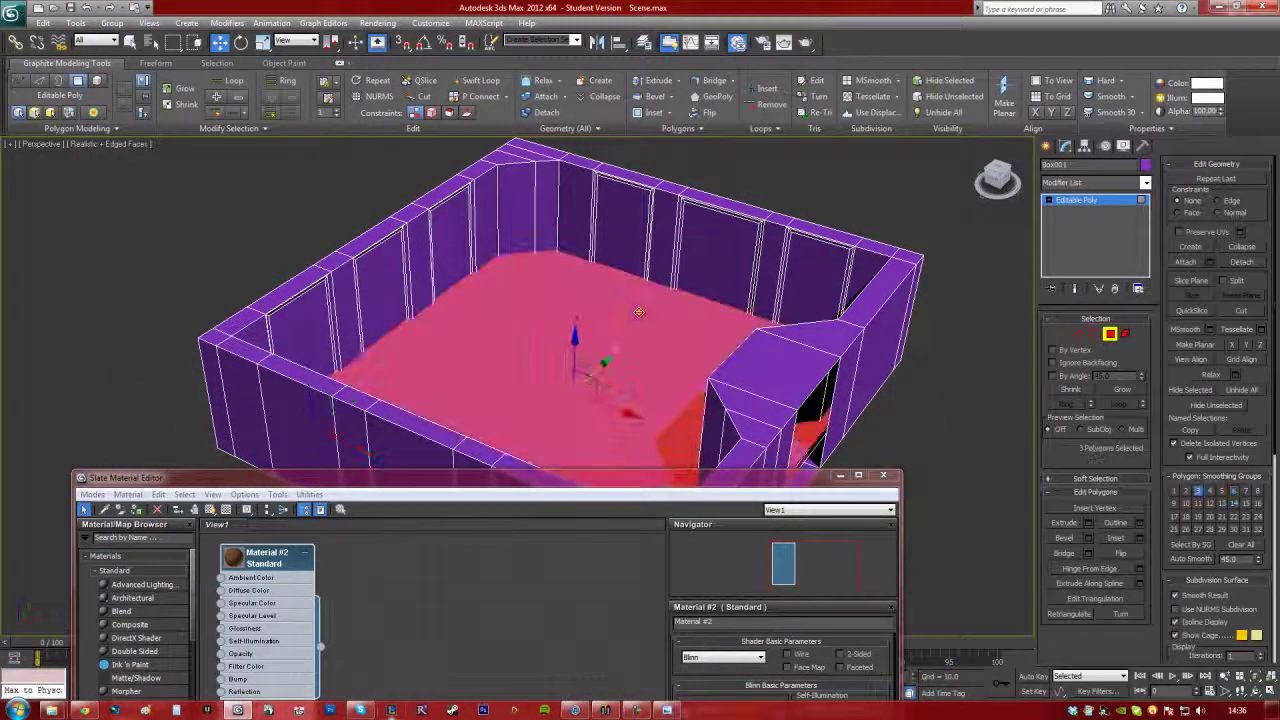
pyautogui.keyDown('alt'); pyautogui.moveTo(639, 312); pyautogui.dragTo(692, 350, button='middle'); pyautogui.keyUp('alt')
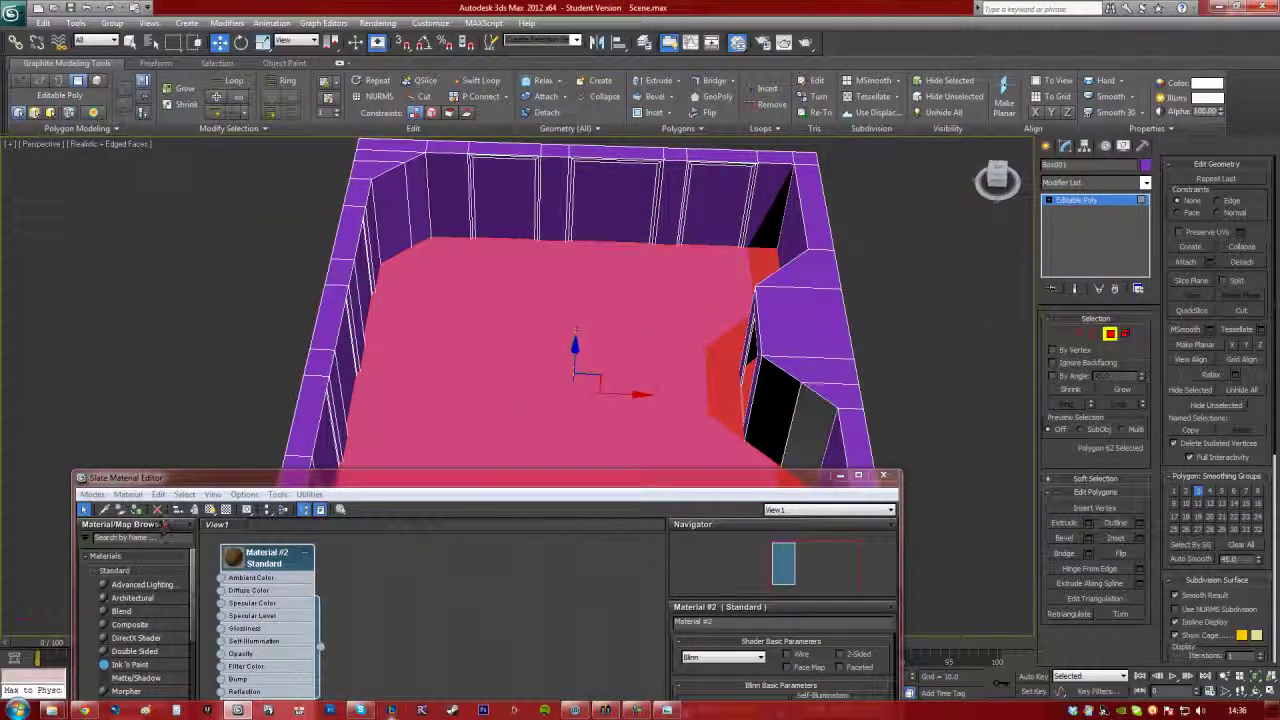
pyautogui.click(137, 511)
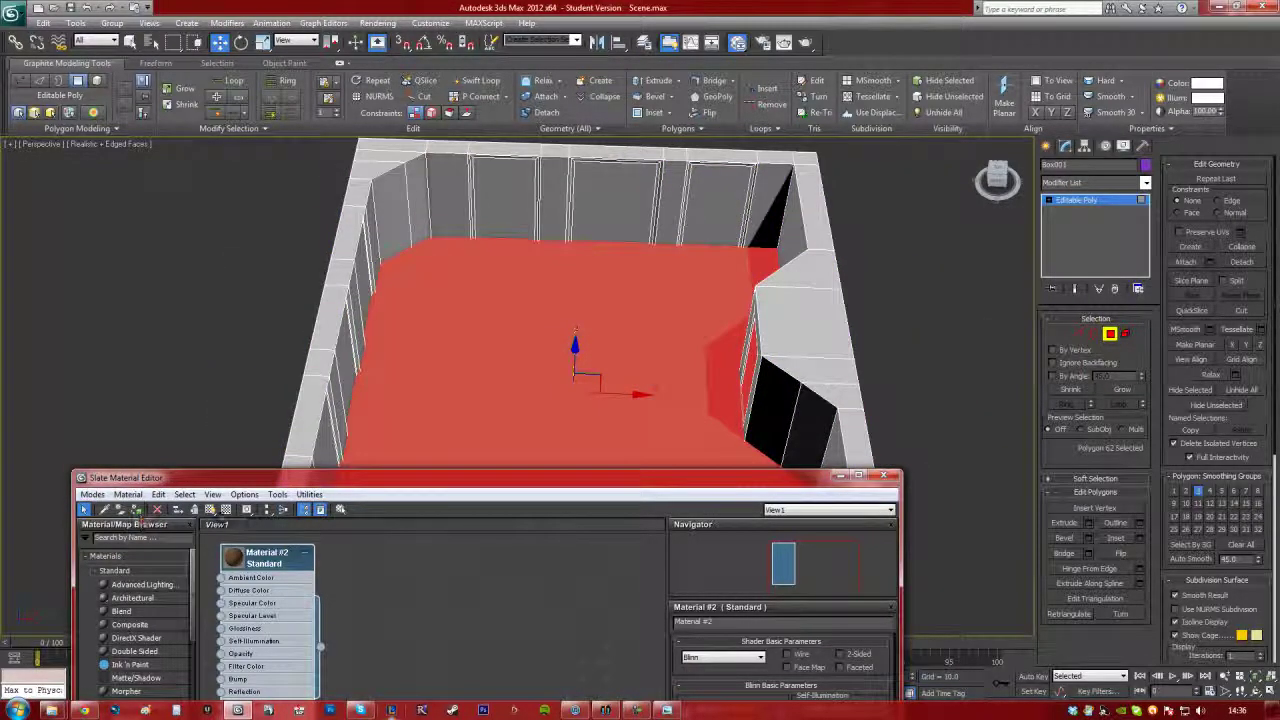
pyautogui.click(186, 332)
pyautogui.moveTo(830, 345)
pyautogui.keyDown('alt'); pyautogui.mouseDown(button='middle')
pyautogui.moveTo(817, 318)
pyautogui.moveTo(815, 362)
pyautogui.mouseUp(button='middle'); pyautogui.keyUp('alt')
# - Select the wall strips between and beside the three window bays of the back wall
pyautogui.moveTo(580, 478); pyautogui.dragTo(578, 604)
pyautogui.keyDown('alt'); pyautogui.moveTo(590, 455); pyautogui.dragTo(537, 400, button='middle'); pyautogui.keyUp('alt')
pyautogui.click(524, 300)
pyautogui.press('q')
pyautogui.keyDown('ctrl'); pyautogui.click(400, 305); pyautogui.keyUp('ctrl')
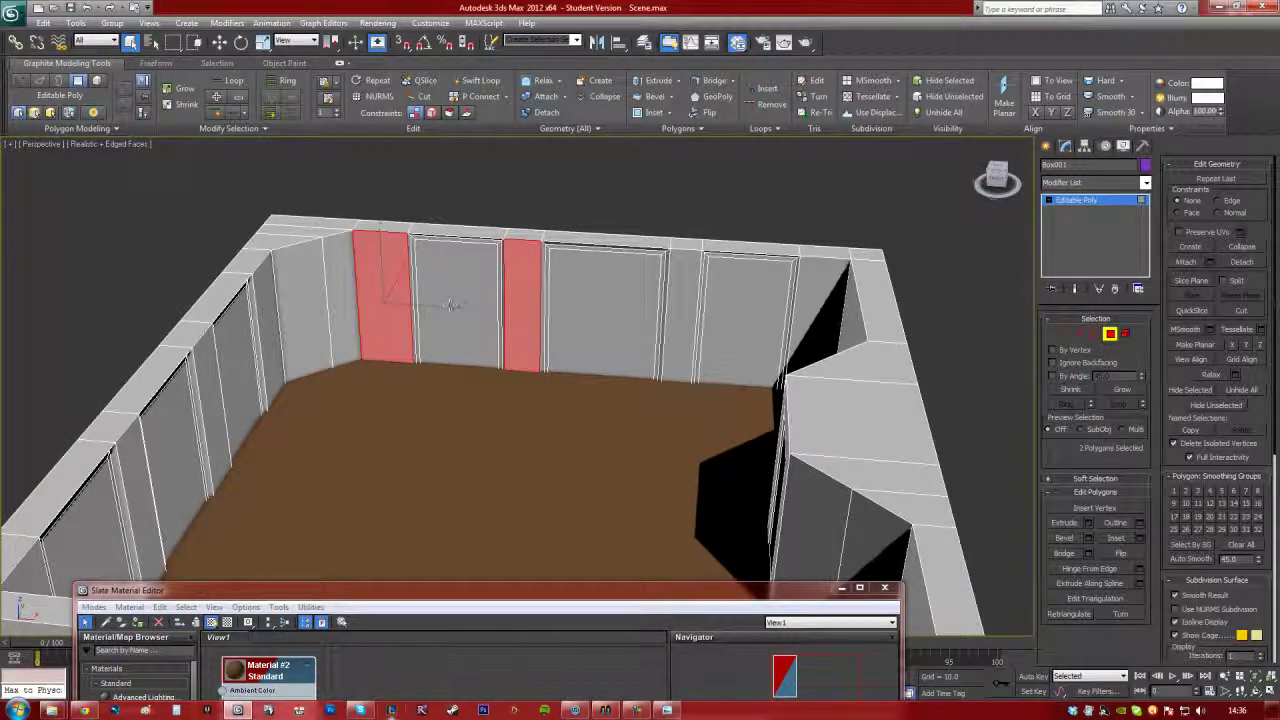
pyautogui.keyDown('ctrl'); pyautogui.click(664, 316); pyautogui.keyUp('ctrl')
pyautogui.keyDown('ctrl'); pyautogui.click(806, 301); pyautogui.keyUp('ctrl')
pyautogui.keyDown('alt'); pyautogui.moveTo(680, 318); pyautogui.dragTo(810, 312, button='middle'); pyautogui.keyUp('alt')
# - Add the inner polygons of the doorway wall, including its angled sides and door surround, to the selection
pyautogui.keyDown('ctrl'); pyautogui.click(697, 222); pyautogui.keyUp('ctrl')
pyautogui.moveTo(694, 222); pyautogui.dragTo(461, 330, button='middle')
pyautogui.keyDown('ctrl'); pyautogui.click(616, 344); pyautogui.keyUp('ctrl')
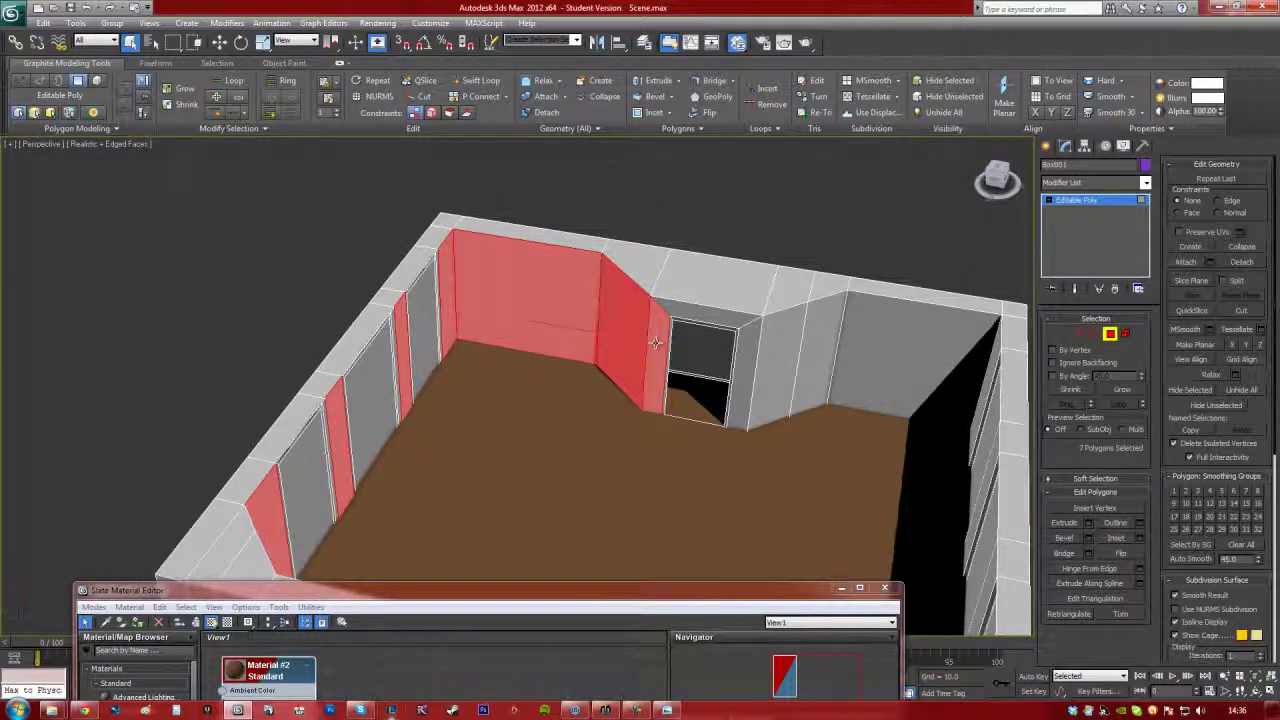
pyautogui.keyDown('ctrl'); pyautogui.click(743, 355); pyautogui.keyUp('ctrl')
pyautogui.keyDown('ctrl'); pyautogui.click(773, 361); pyautogui.keyUp('ctrl')
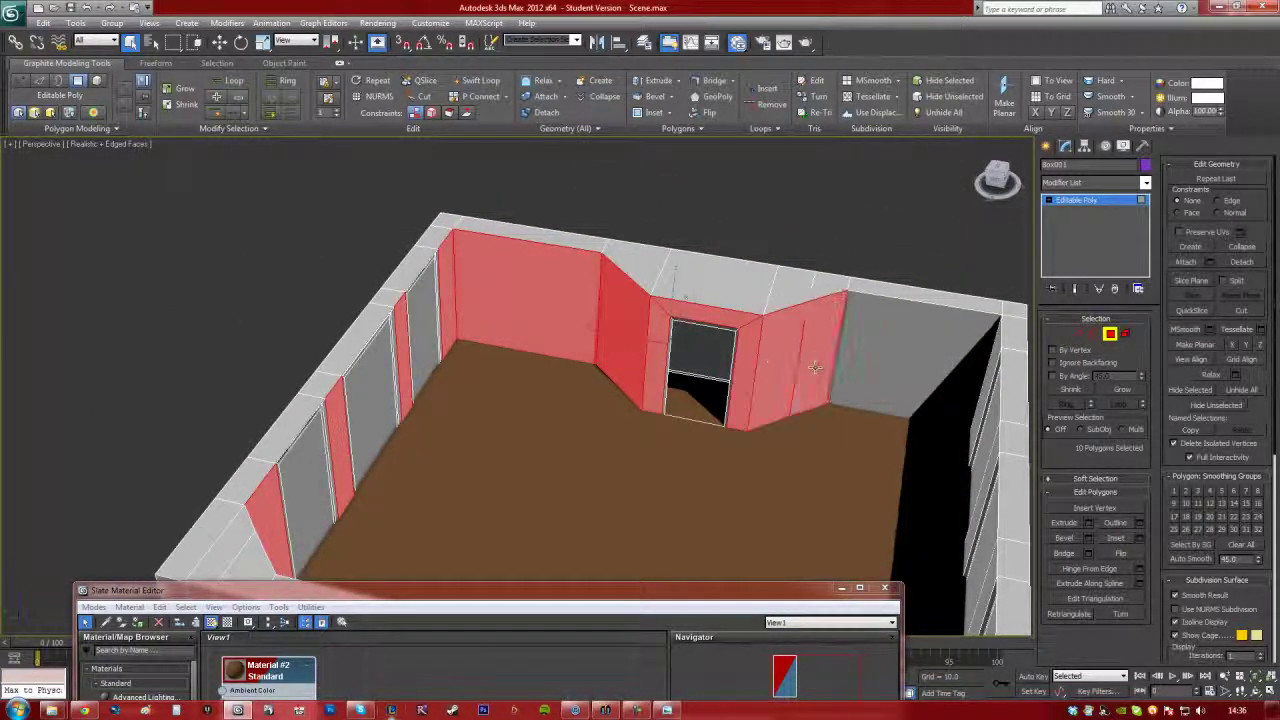
pyautogui.keyDown('ctrl'); pyautogui.click(920, 377); pyautogui.keyUp('ctrl')
pyautogui.keyDown('alt'); pyautogui.moveTo(920, 377); pyautogui.dragTo(1030, 345, button='middle'); pyautogui.keyUp('alt')
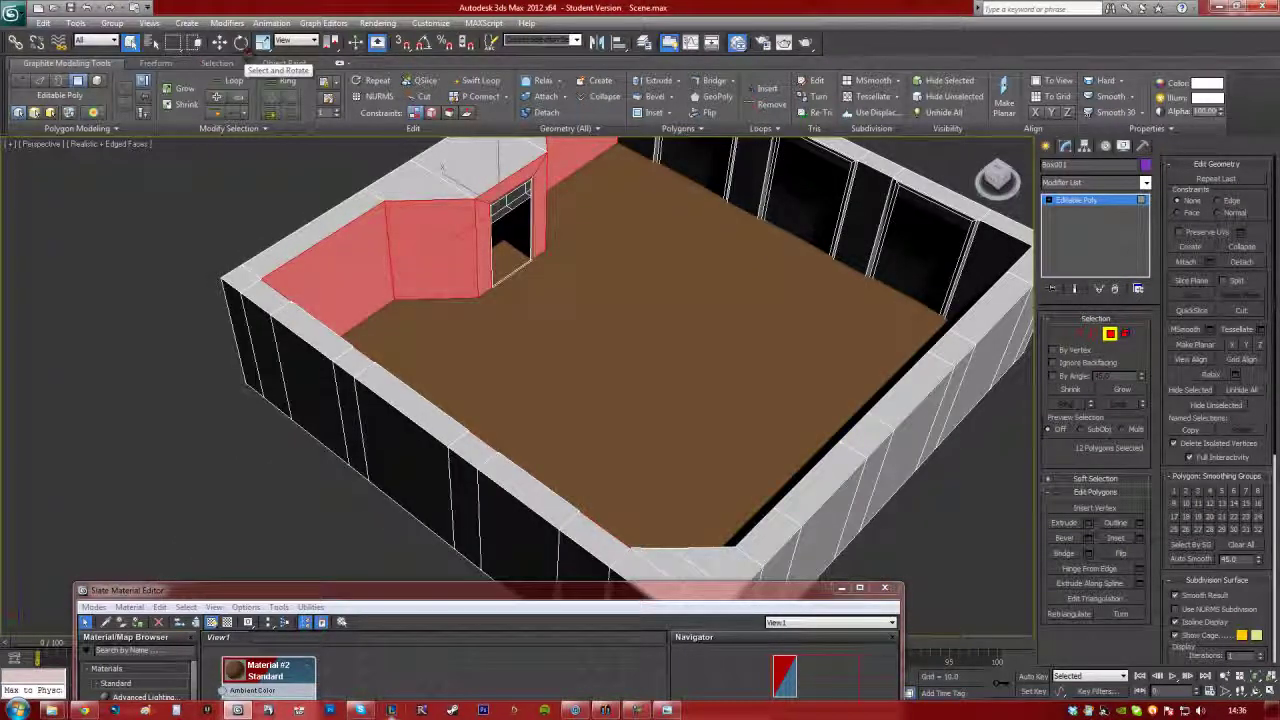
# - Undo the last selection change and add the strips around the window bays on the wall opposite the back wall
pyautogui.keyDown('alt'); pyautogui.moveTo(441, 167); pyautogui.dragTo(570, 225, button='middle'); pyautogui.keyUp('alt')
pyautogui.hotkey('ctrl', 'z')
pyautogui.keyDown('ctrl'); pyautogui.click(554, 221); pyautogui.keyUp('ctrl')
pyautogui.keyDown('ctrl'); pyautogui.click(662, 276); pyautogui.keyUp('ctrl')
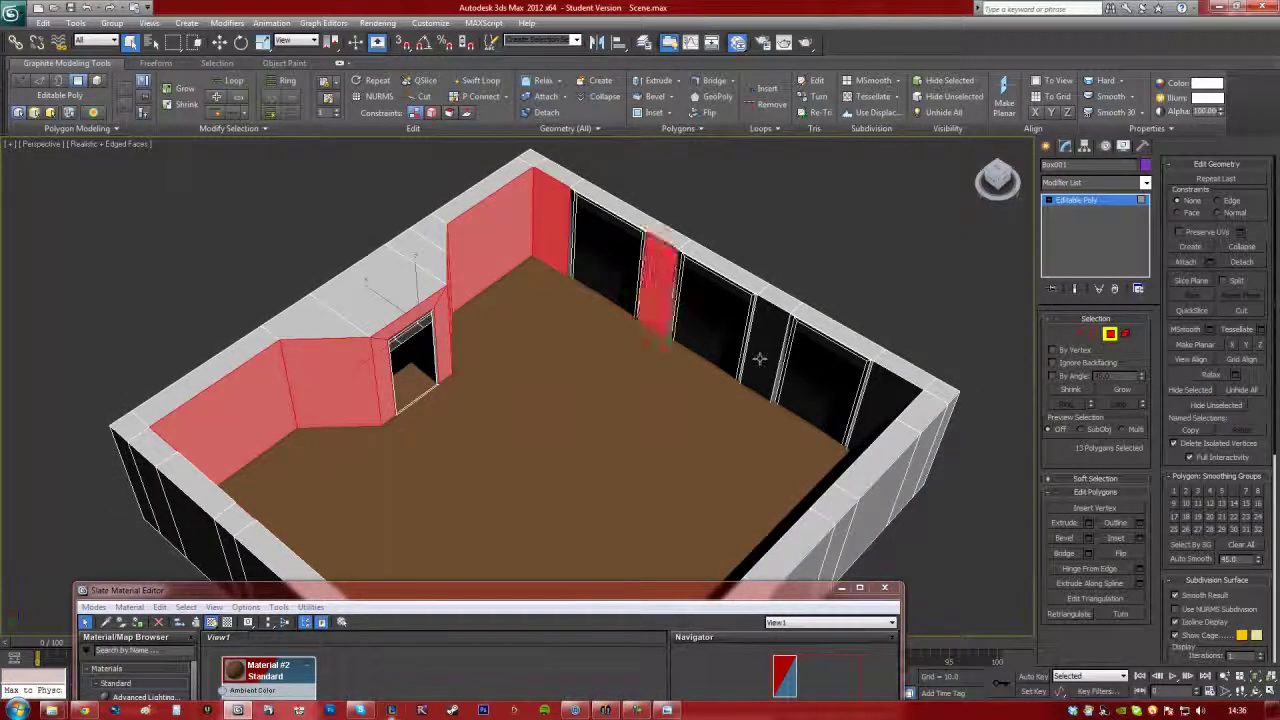
pyautogui.keyDown('ctrl'); pyautogui.click(766, 342); pyautogui.keyUp('ctrl')
pyautogui.keyDown('ctrl'); pyautogui.click(886, 399); pyautogui.keyUp('ctrl')
# - Add the strips and angled corner polygons of the wall facing the doorway, and remove one stray polygon from the selection
pyautogui.keyDown('alt'); pyautogui.moveTo(657, 380); pyautogui.dragTo(835, 380, button='middle'); pyautogui.keyUp('alt')
pyautogui.keyDown('ctrl'); pyautogui.click(384, 238); pyautogui.keyUp('ctrl')
pyautogui.keyDown('ctrl'); pyautogui.click(493, 270); pyautogui.keyUp('ctrl')
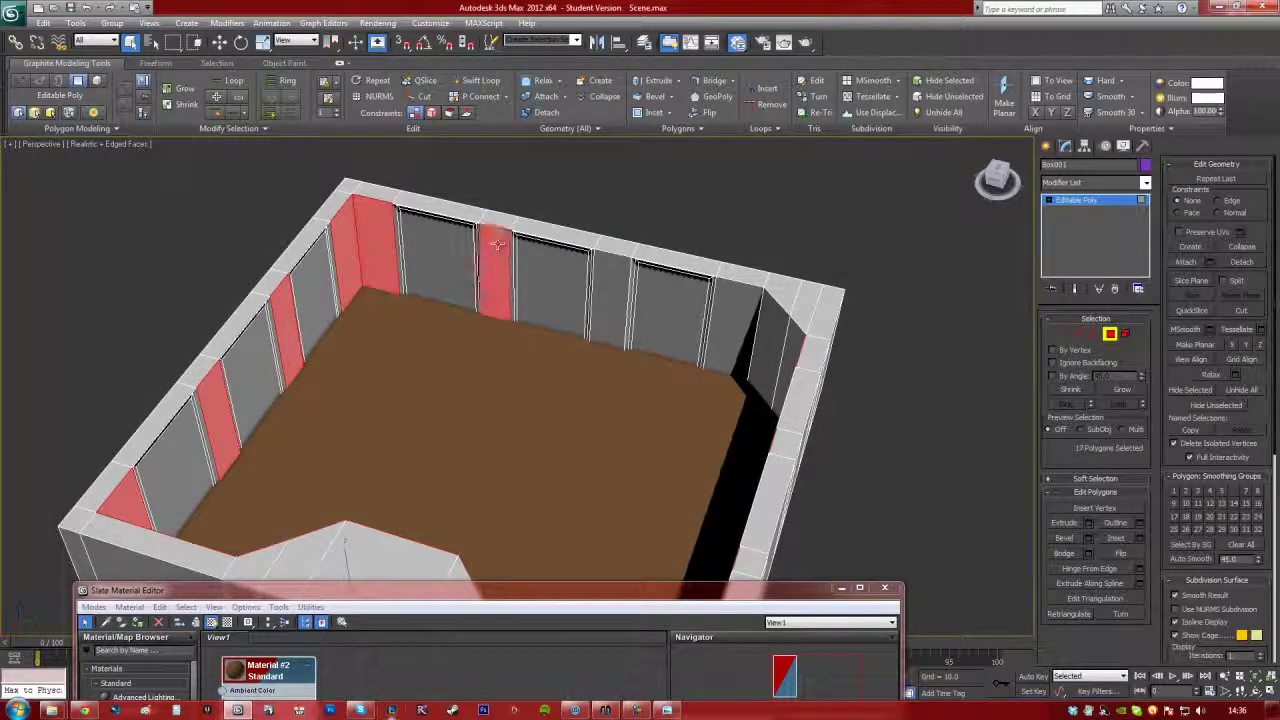
pyautogui.keyDown('ctrl'); pyautogui.click(610, 290); pyautogui.keyUp('ctrl')
pyautogui.keyDown('ctrl'); pyautogui.click(735, 320); pyautogui.keyUp('ctrl')
pyautogui.keyDown('ctrl'); pyautogui.click(767, 340); pyautogui.keyUp('ctrl')
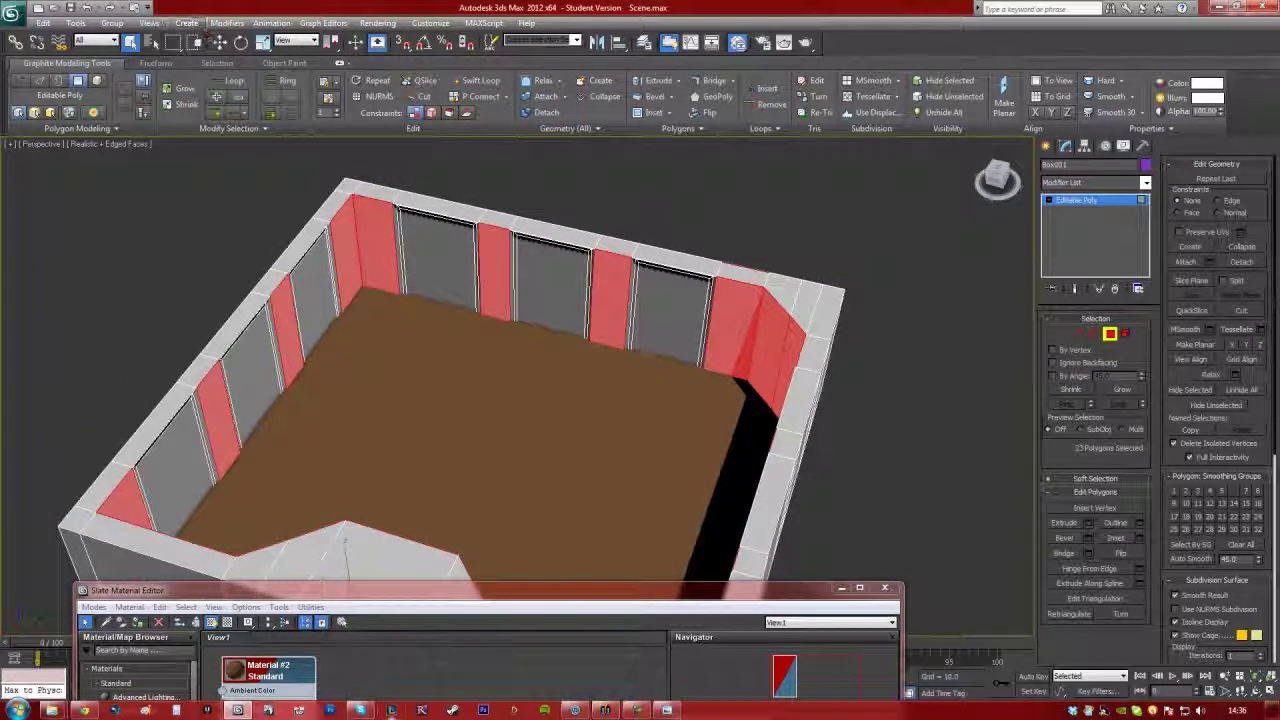
pyautogui.keyDown('alt'); pyautogui.moveTo(600, 410); pyautogui.dragTo(410, 310, button='middle'); pyautogui.keyUp('alt')
pyautogui.keyDown('alt'); pyautogui.click(532, 490); pyautogui.keyUp('alt')
pyautogui.keyDown('alt'); pyautogui.moveTo(460, 393); pyautogui.dragTo(640, 480, button='middle'); pyautogui.keyUp('alt')
pyautogui.keyDown('alt'); pyautogui.moveTo(500, 380); pyautogui.dragTo(695, 392, button='middle'); pyautogui.keyUp('alt')
# - Bring the material editor back into view and add a second Standard material beside the brown one
pyautogui.moveTo(389, 594); pyautogui.dragTo(351, 263)
pyautogui.moveTo(325, 362); pyautogui.dragTo(341, 344)
pyautogui.click(705, 503)
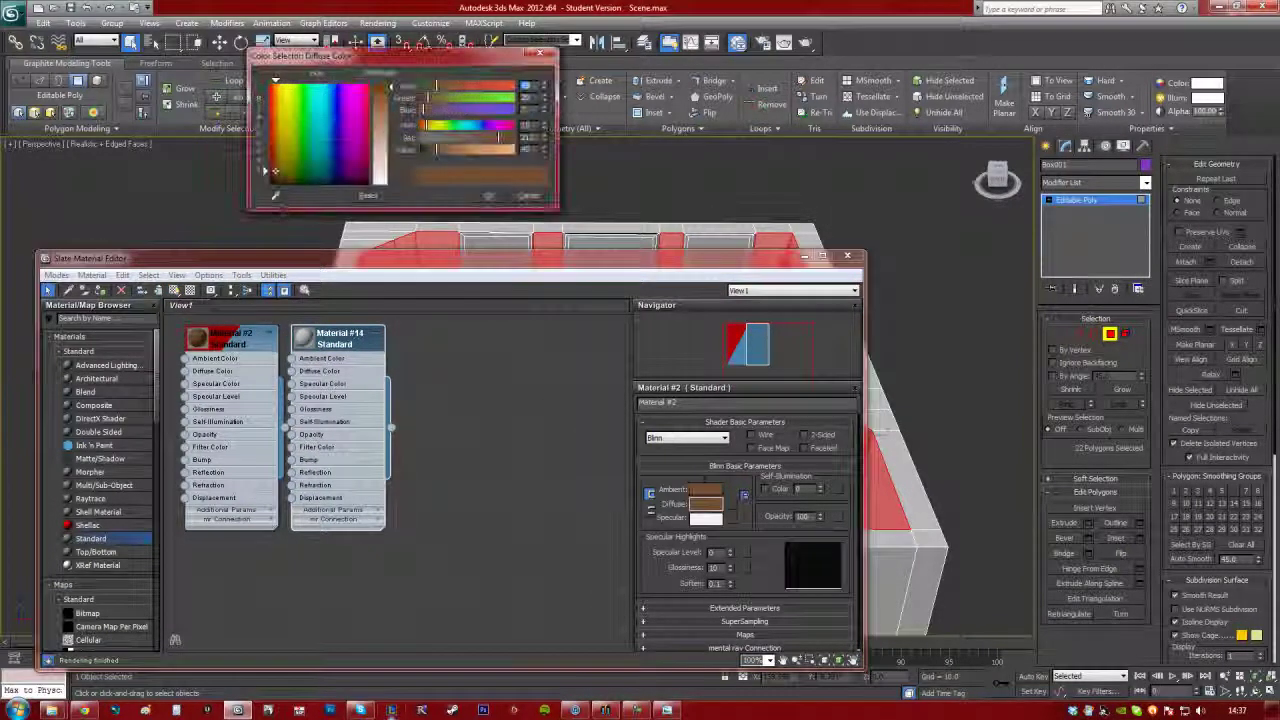
pyautogui.moveTo(378, 88)
pyautogui.mouseDown()
pyautogui.moveTo(373, 140)
pyautogui.moveTo(381, 98)
pyautogui.mouseUp()
pyautogui.click(531, 196)
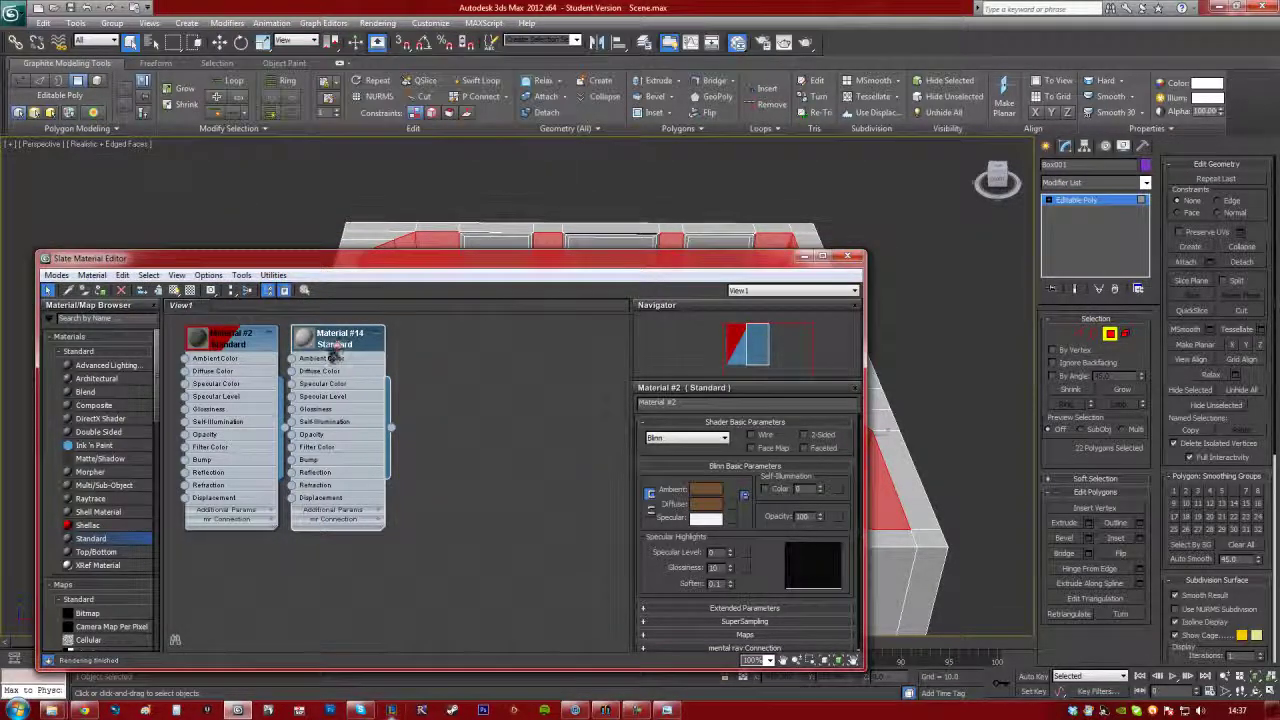
# - Darken the second material's diffuse colour to mid grey, assign it to the selected wall polygons, and clear the selection
pyautogui.doubleClick(333, 348)
pyautogui.click(705, 503)
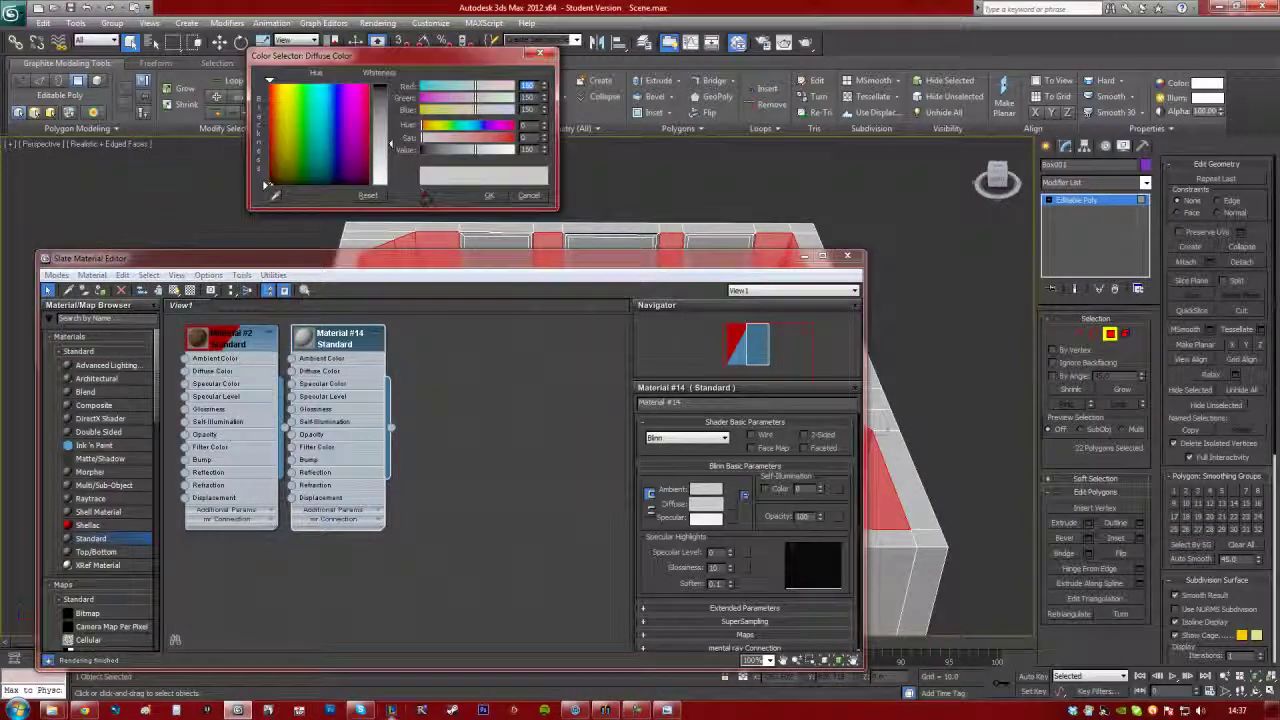
pyautogui.click(489, 195)
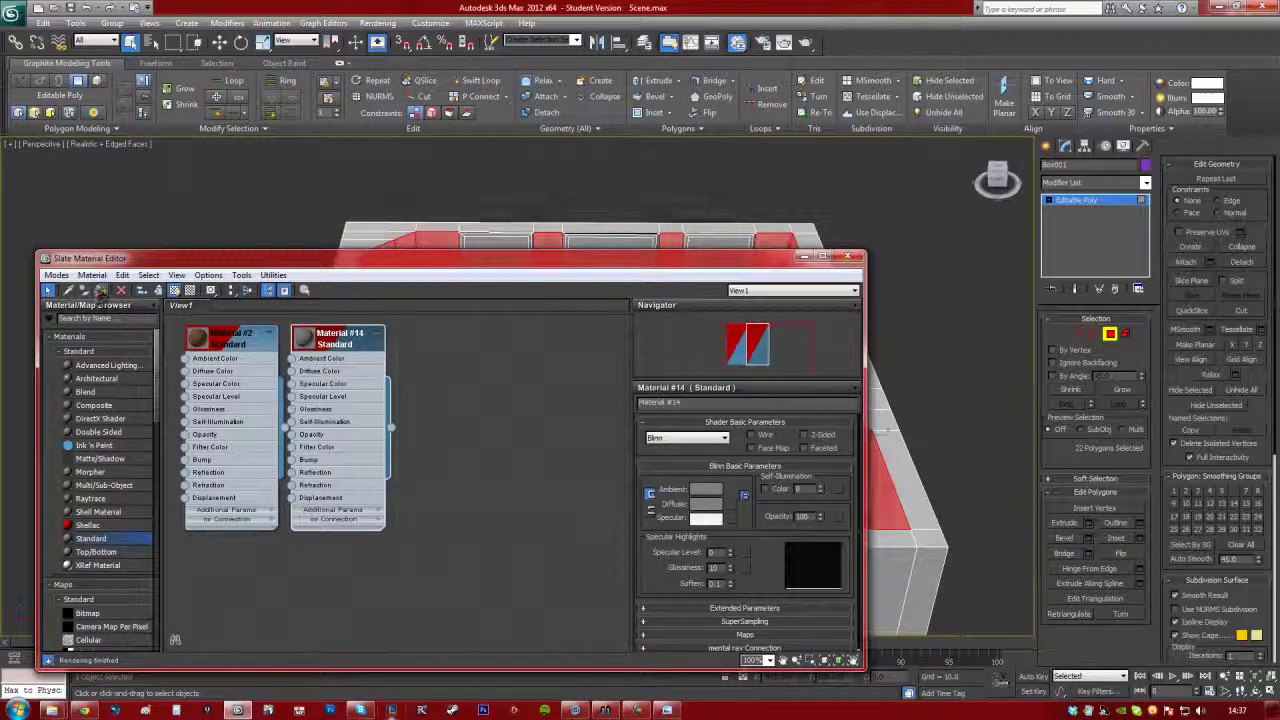
pyautogui.click(805, 257)
pyautogui.click(911, 284)
# - Select the large recessed panels of the window bays on the room's inner walls, excluding the strips between them
pyautogui.keyDown('alt'); pyautogui.moveTo(505, 548); pyautogui.dragTo(634, 341, button='middle'); pyautogui.keyUp('alt')
pyautogui.scroll(5, 634, 341)
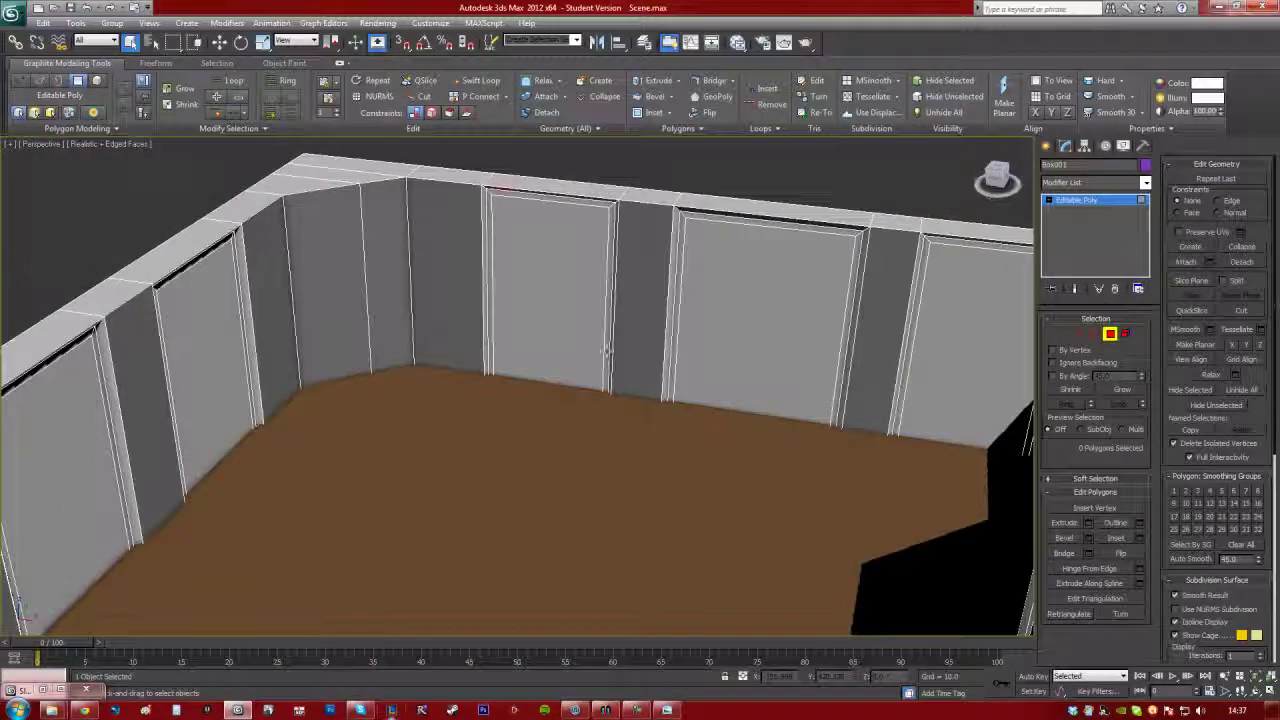
pyautogui.click(596, 341)
pyautogui.keyDown('ctrl'); pyautogui.click(960, 300); pyautogui.keyUp('ctrl')
pyautogui.keyDown('ctrl'); pyautogui.click(780, 328); pyautogui.keyUp('ctrl')
pyautogui.keyDown('alt'); pyautogui.moveTo(829, 337); pyautogui.dragTo(648, 253, button='middle'); pyautogui.keyUp('alt')
pyautogui.keyDown('alt'); pyautogui.moveTo(476, 180); pyautogui.dragTo(518, 385, button='middle'); pyautogui.keyUp('alt')
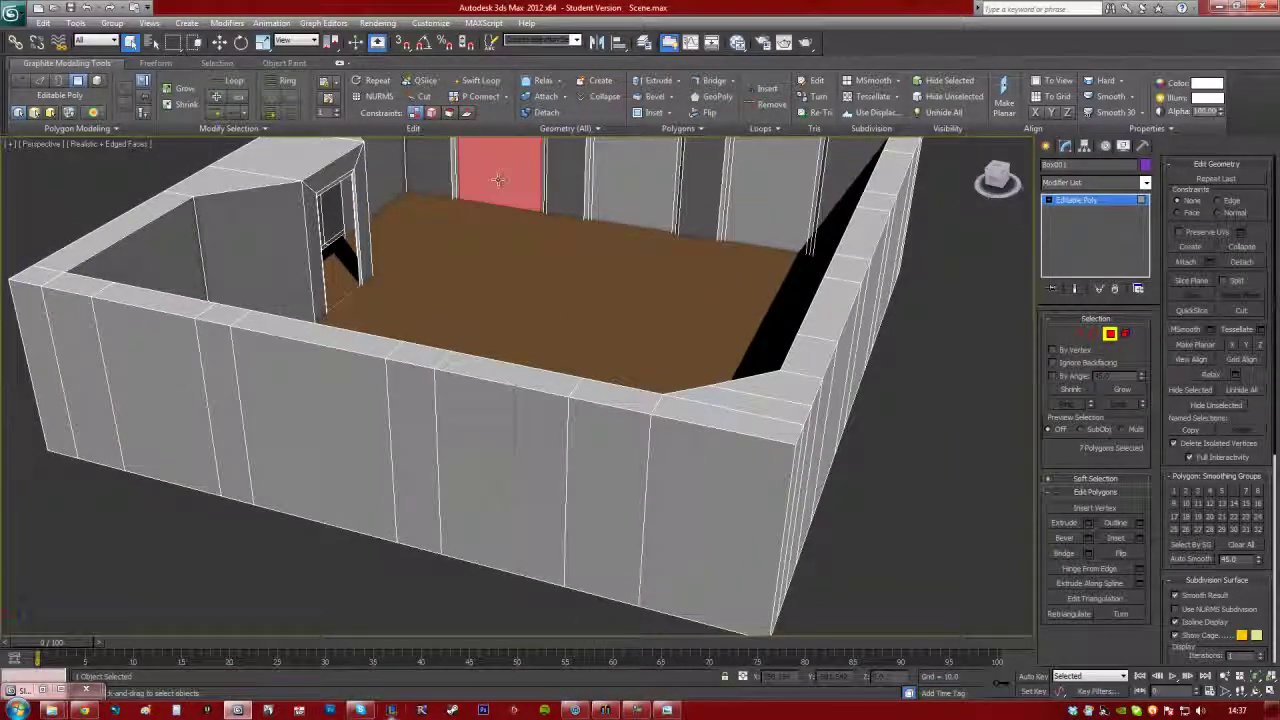
pyautogui.keyDown('ctrl'); pyautogui.click(636, 182); pyautogui.keyUp('ctrl')
pyautogui.keyDown('ctrl'); pyautogui.click(773, 181); pyautogui.keyUp('ctrl')
# - Add a third Standard material beside the grey one and set its diffuse colour to white
pyautogui.press('m')
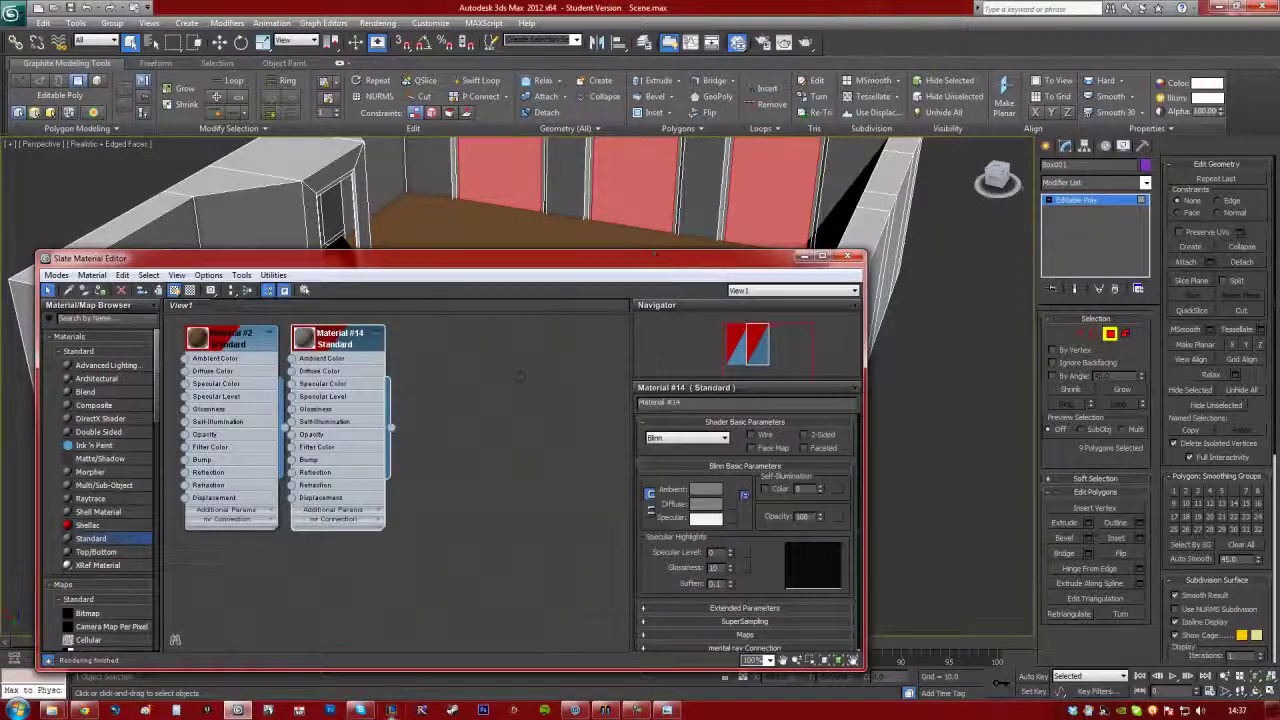
pyautogui.keyDown('shift'); pyautogui.moveTo(354, 341); pyautogui.dragTo(462, 343); pyautogui.keyUp('shift')
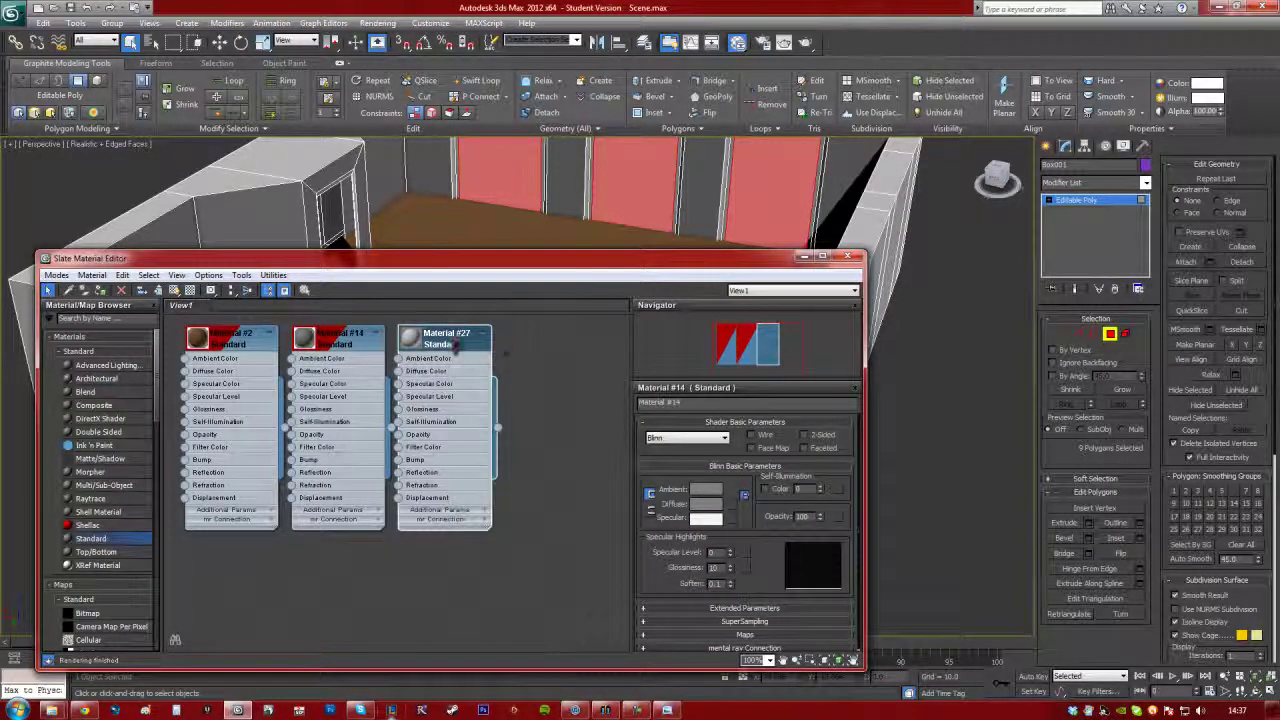
pyautogui.doubleClick(450, 340)
pyautogui.click(706, 503)
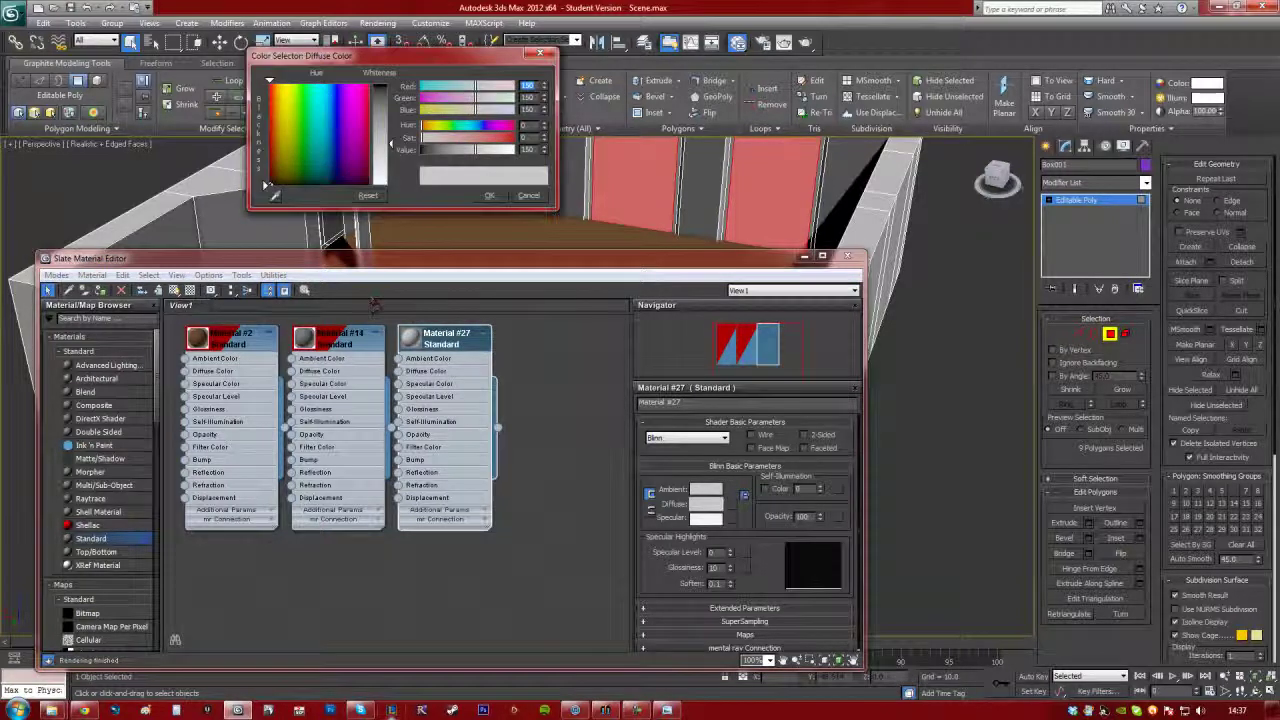
pyautogui.moveTo(393, 133); pyautogui.dragTo(392, 188)
pyautogui.click(489, 196)
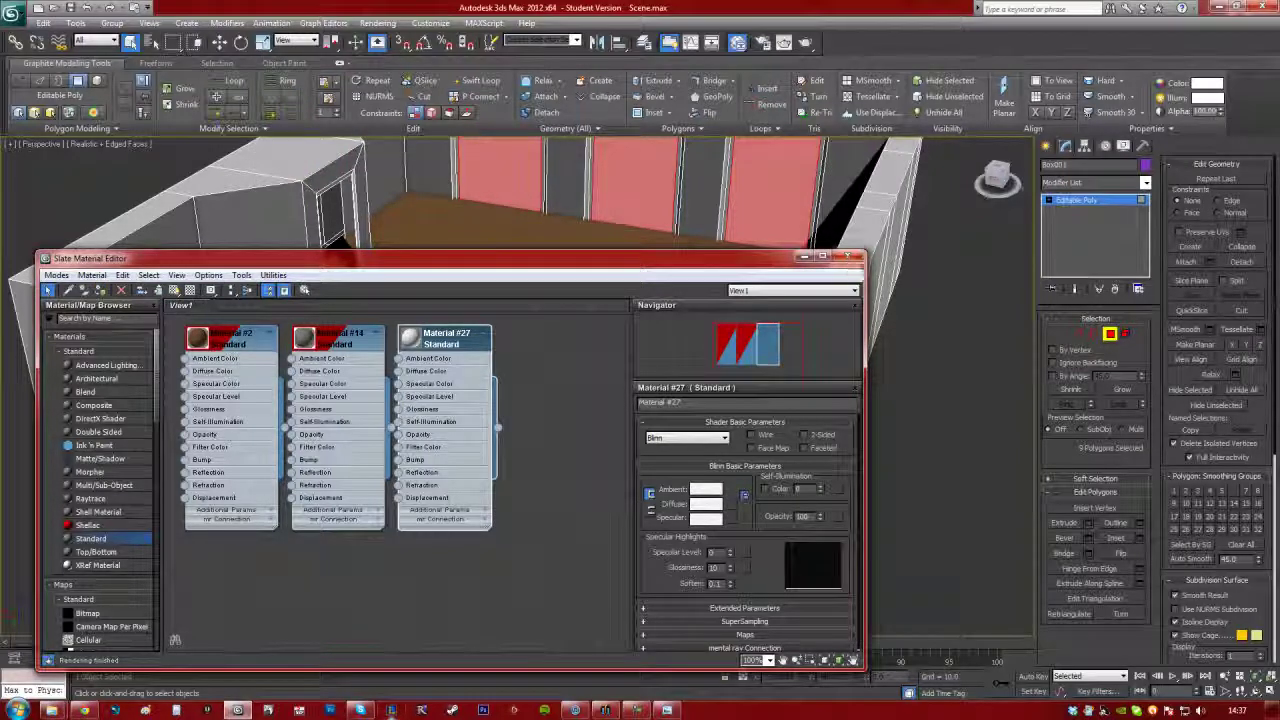
# - Move the material editor aside, clear the panel selection, and examine the wall and floor colours from around the room
pyautogui.moveTo(730, 258); pyautogui.dragTo(767, 502)
pyautogui.click(697, 326)
pyautogui.keyDown('alt'); pyautogui.moveTo(697, 326); pyautogui.dragTo(615, 349, button='middle'); pyautogui.keyUp('alt')
pyautogui.scroll(-3, 651, 320)
pyautogui.keyDown('alt'); pyautogui.moveTo(545, 385); pyautogui.dragTo(700, 410, button='middle'); pyautogui.keyUp('alt')
pyautogui.keyDown('alt'); pyautogui.moveTo(833, 483); pyautogui.dragTo(874, 418, button='middle'); pyautogui.keyUp('alt')
pyautogui.click(885, 501)
pyautogui.keyDown('alt'); pyautogui.moveTo(643, 423); pyautogui.dragTo(590, 384, button='middle'); pyautogui.keyUp('alt')
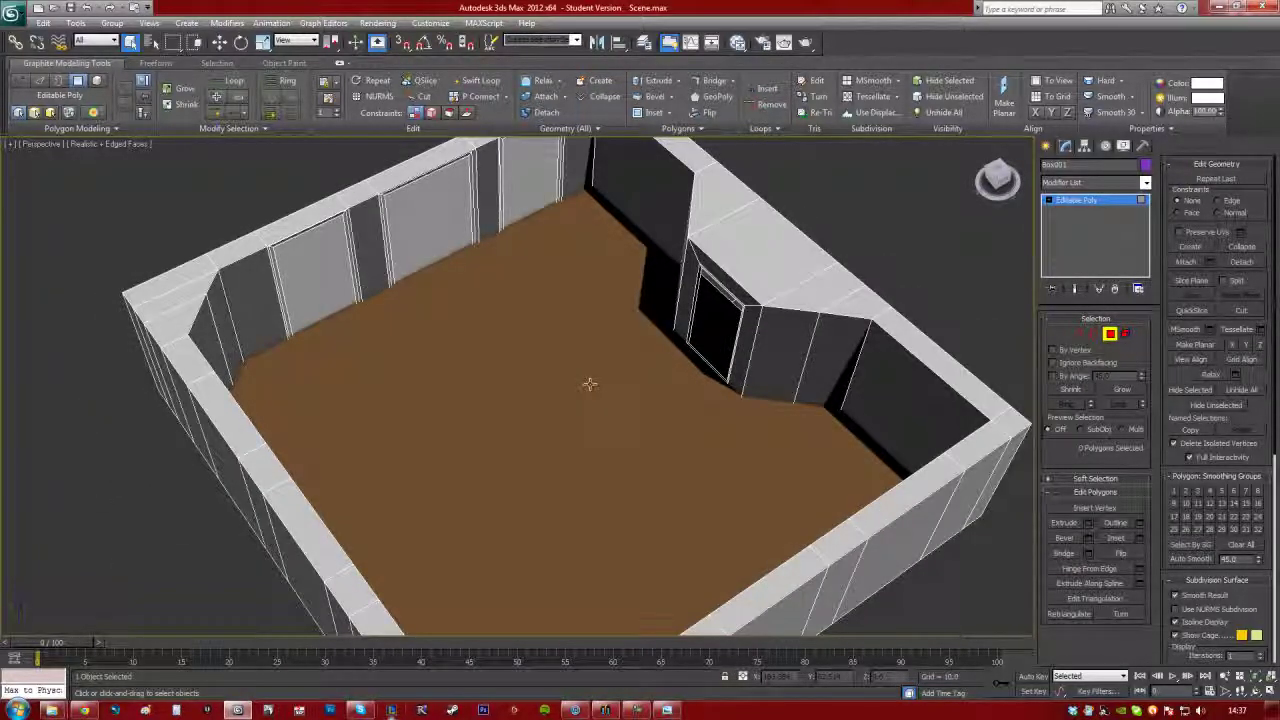